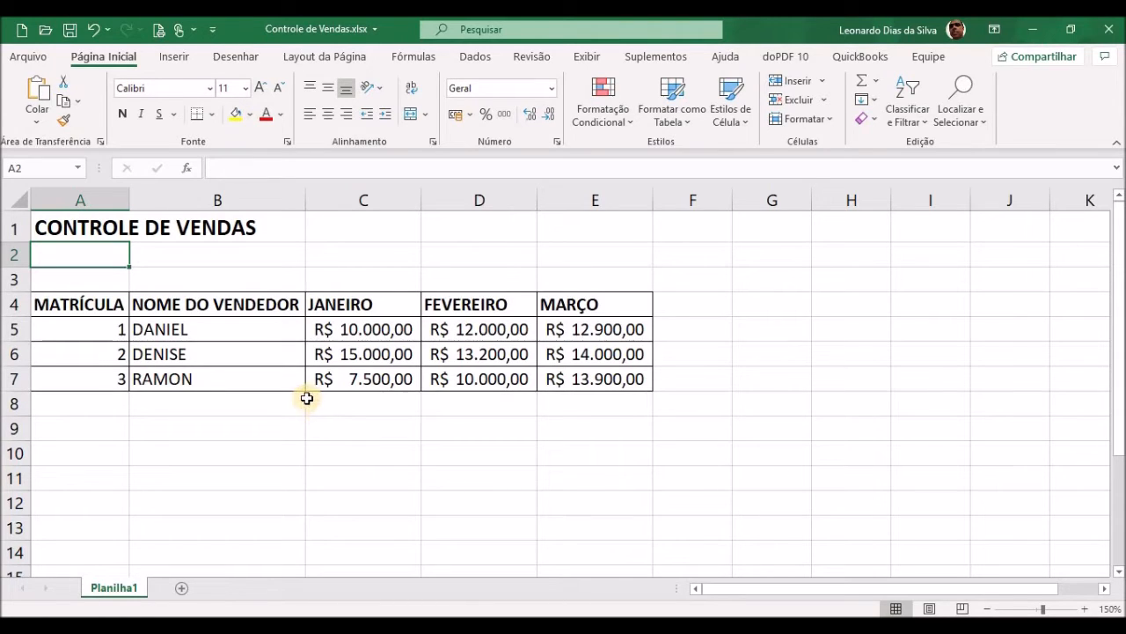
- Select the seller names and January sales with their headers (B4:C7) and open the recommended charts for them
left_click_drag(221, 301, 224, 381)
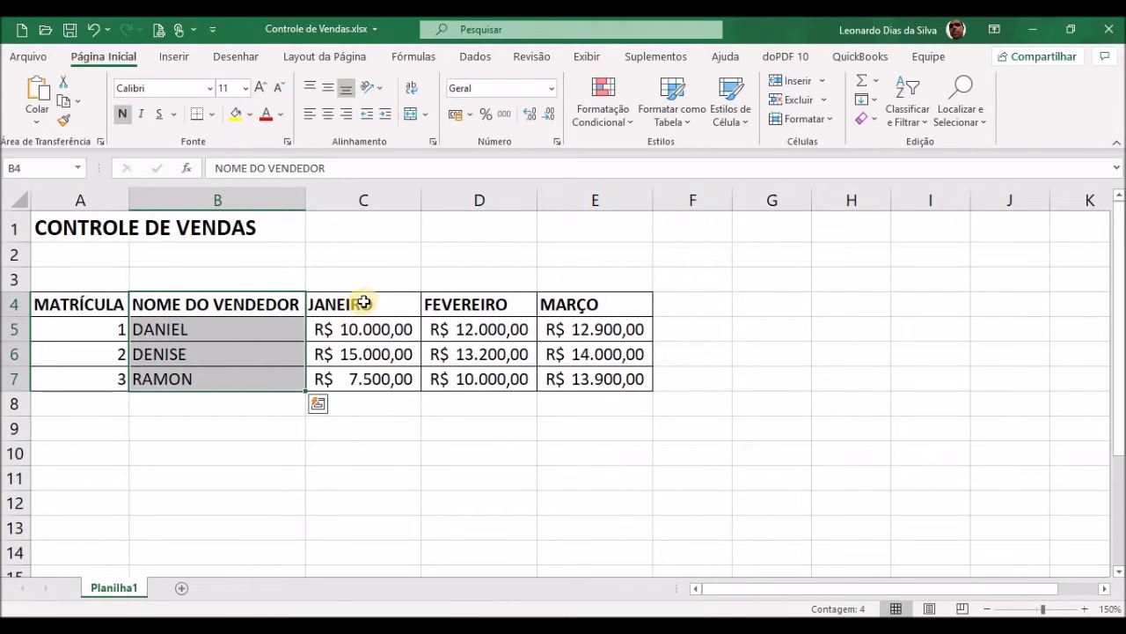
left_click_drag(364, 302, 360, 372)
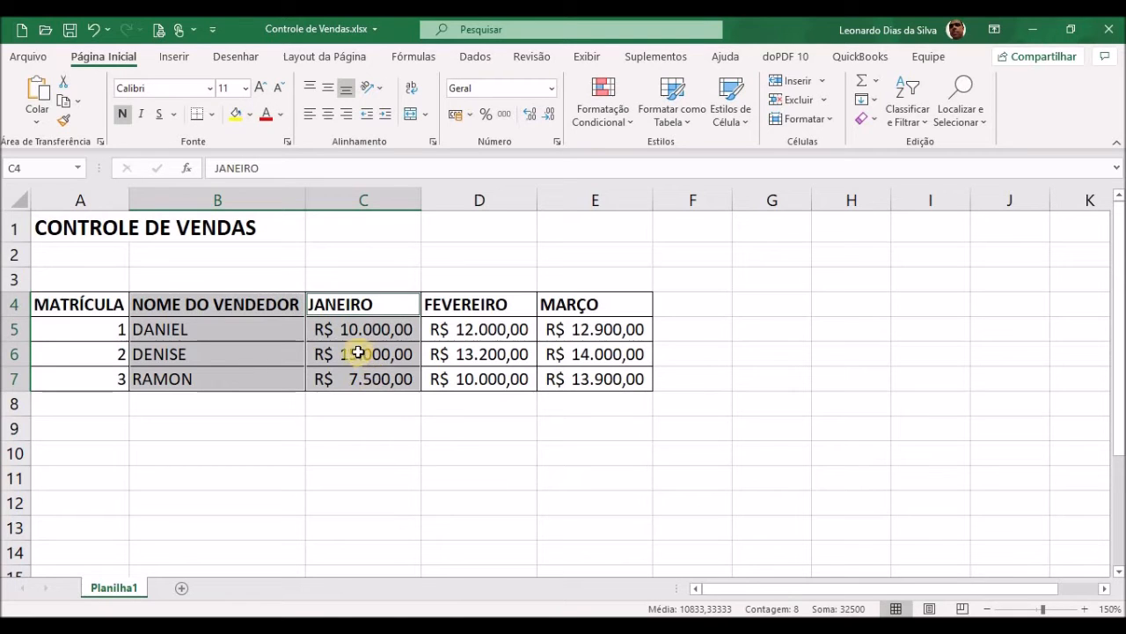
left_click(176, 58)
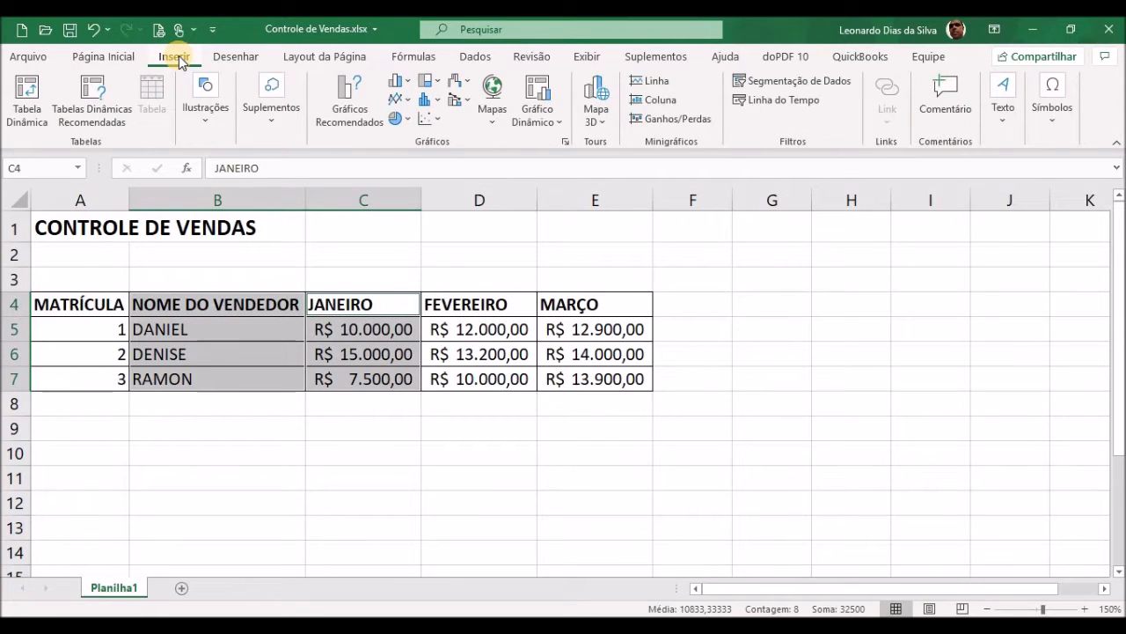
left_click(350, 114)
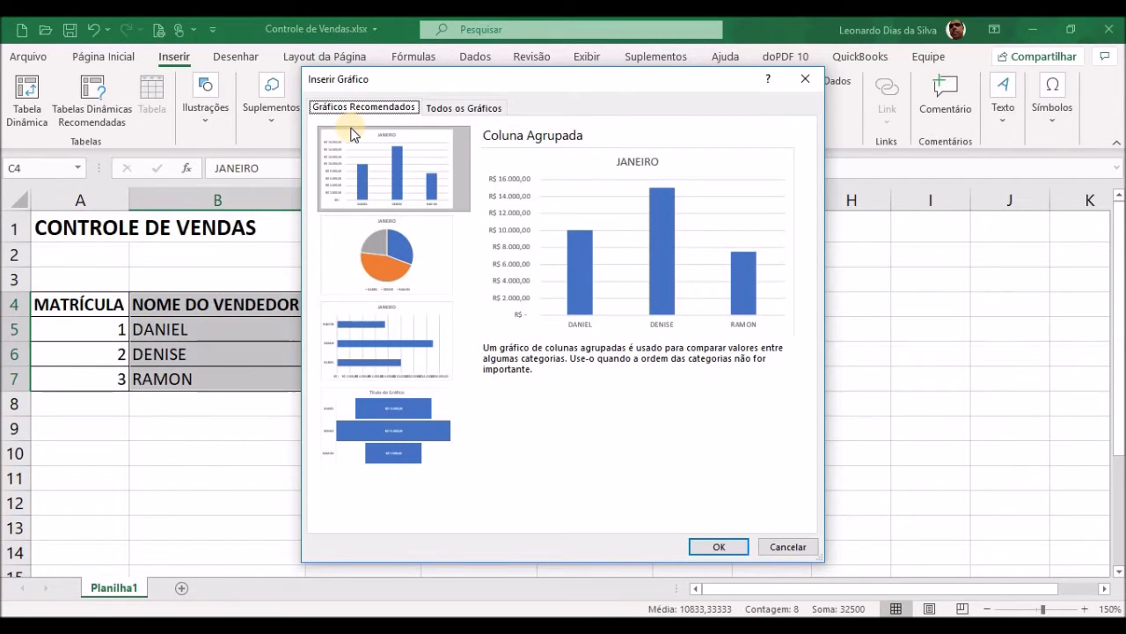
left_click_drag(397, 88, 574, 92)
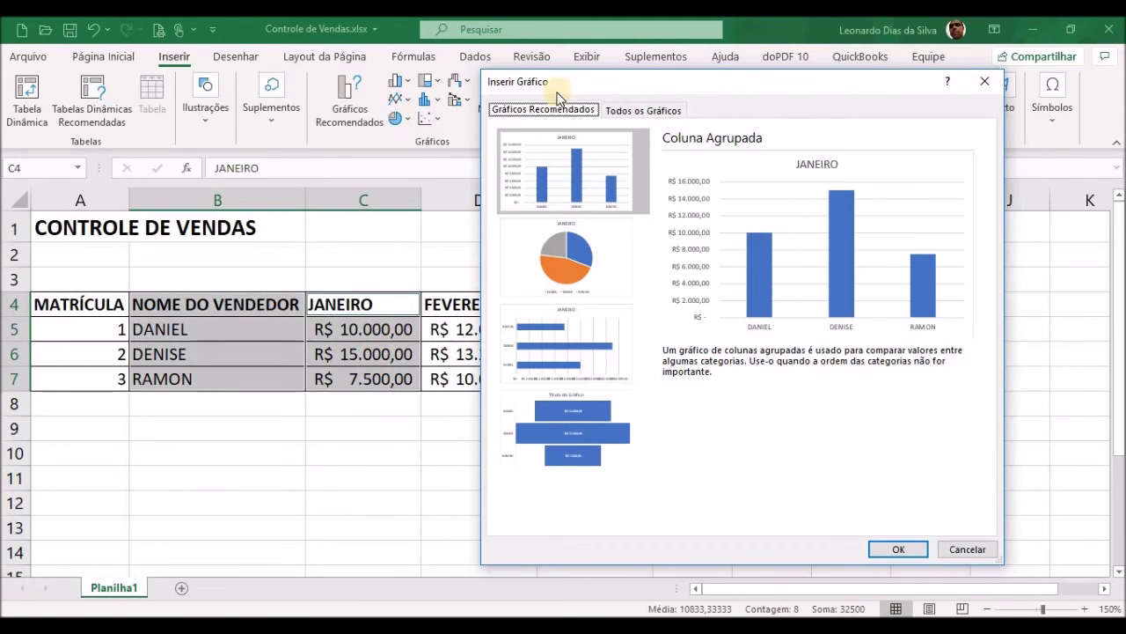
left_click_drag(595, 86, 587, 91)
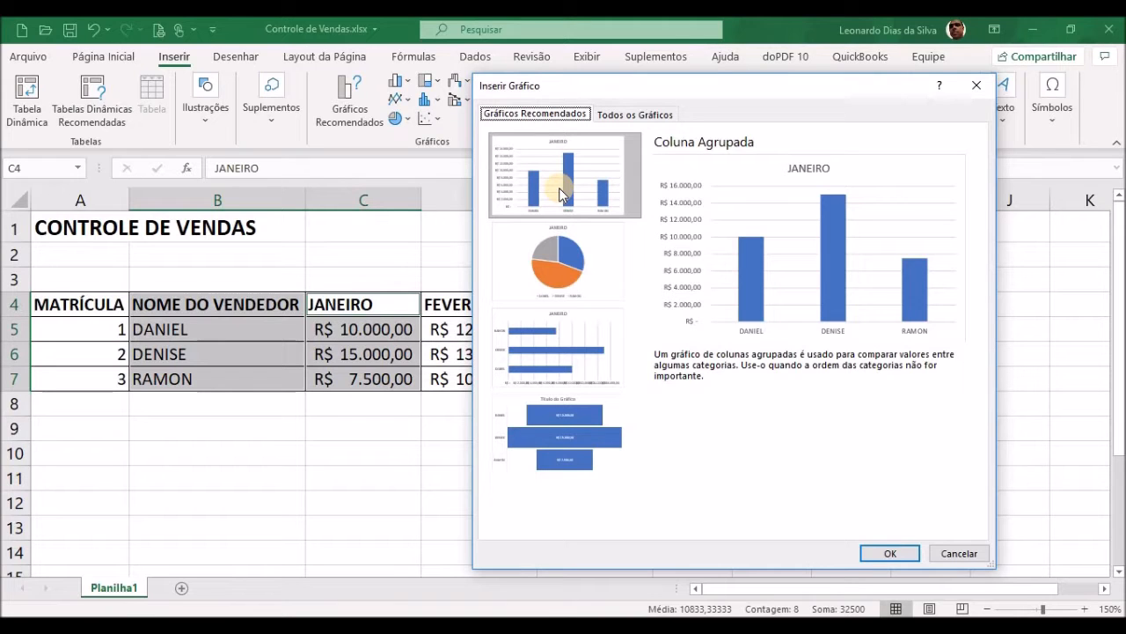
- Preview the recommended pie, clustered bar and funnel charts, and insert the clustered column chart (Coluna Agrupada)
left_click(567, 281)
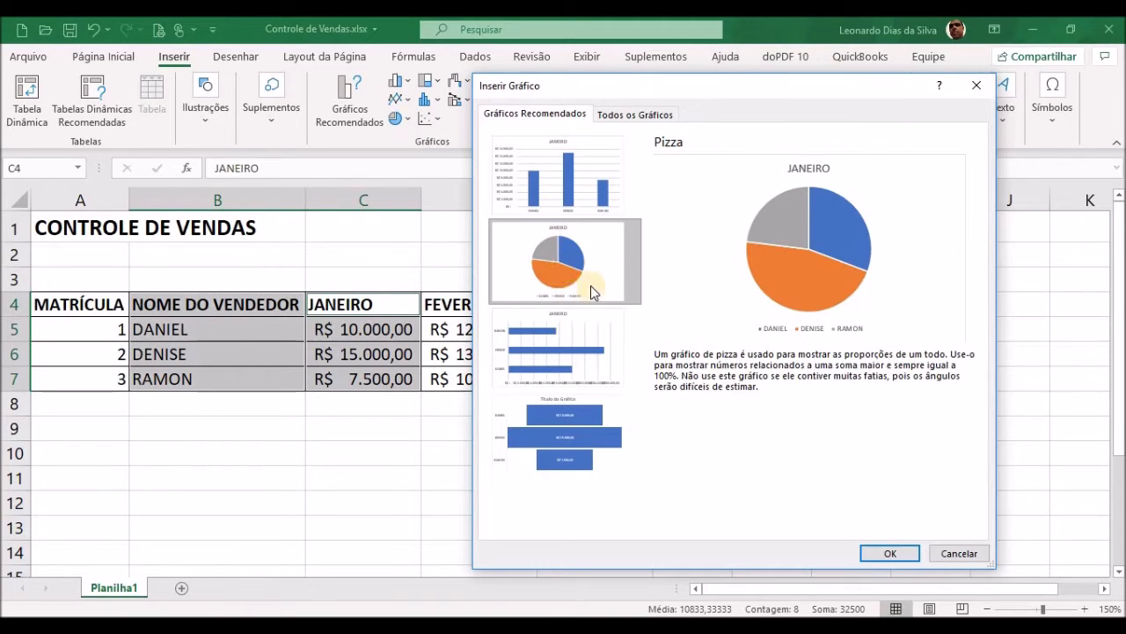
left_click(557, 337)
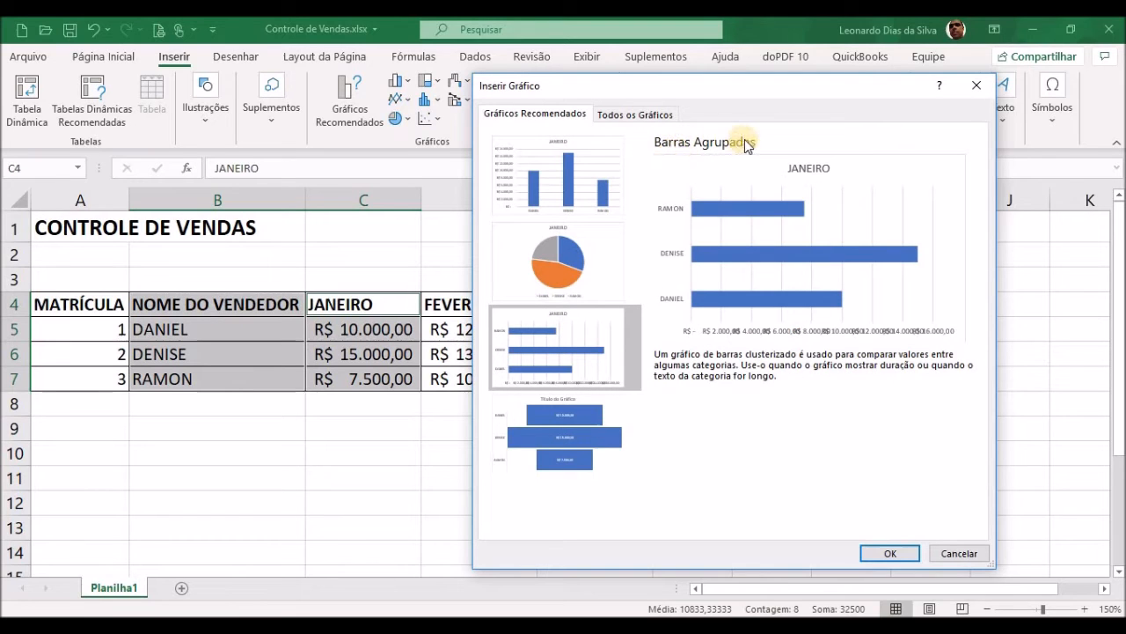
left_click(587, 429)
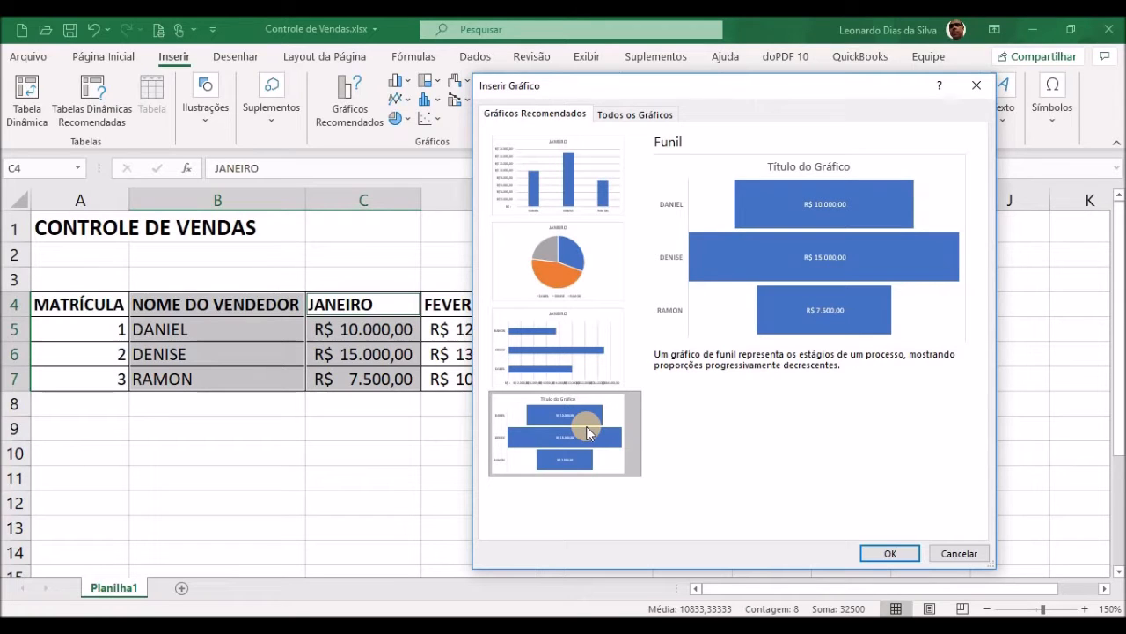
left_click(573, 214)
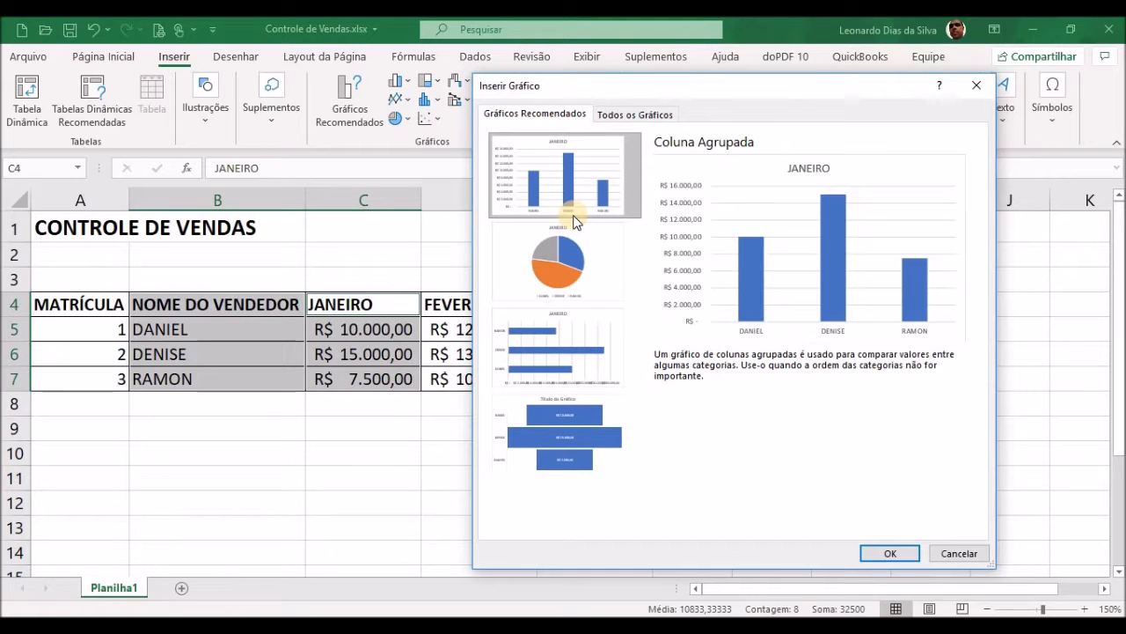
left_click_drag(804, 85, 620, 86)
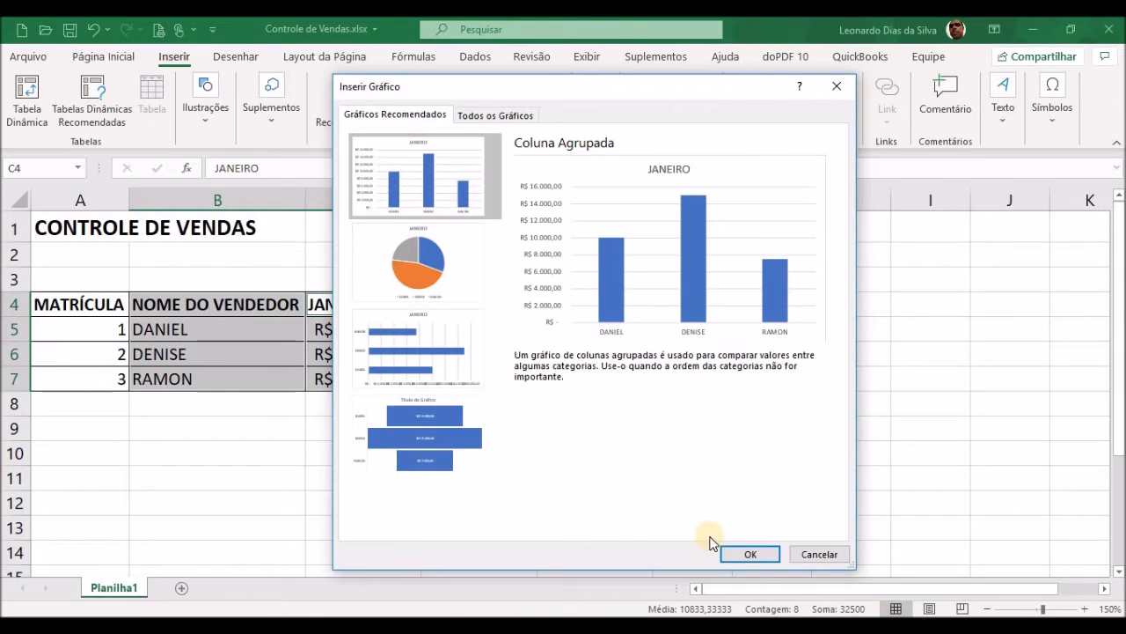
left_click(736, 552)
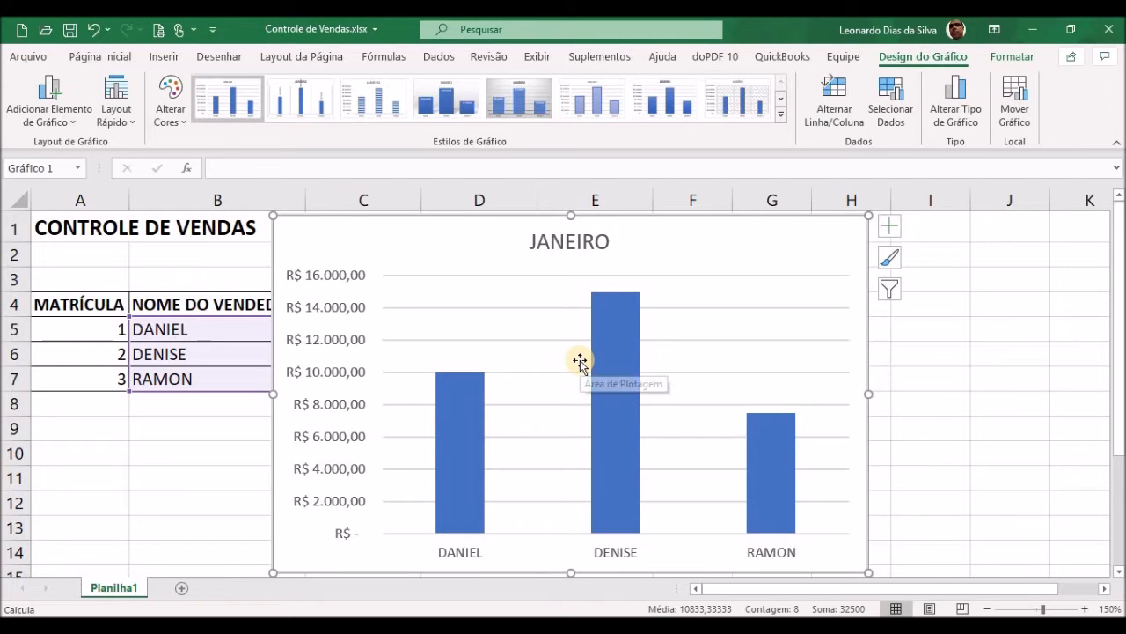
- Open the column chart's title for editing with its whole text selected
left_click(577, 242)
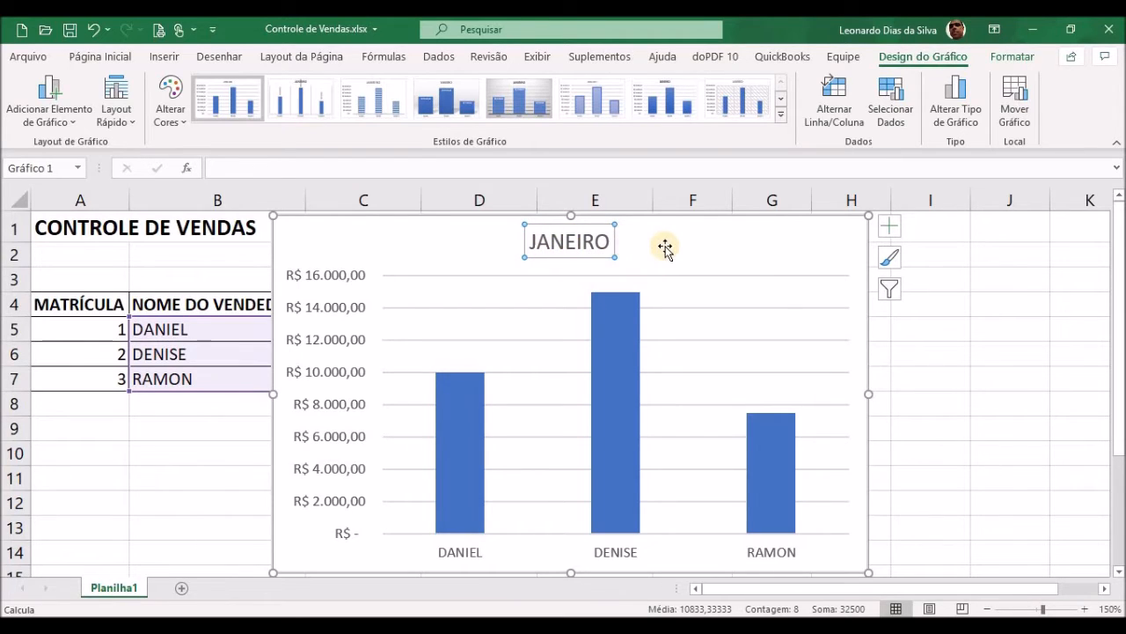
left_click(573, 242)
double_click(566, 242)
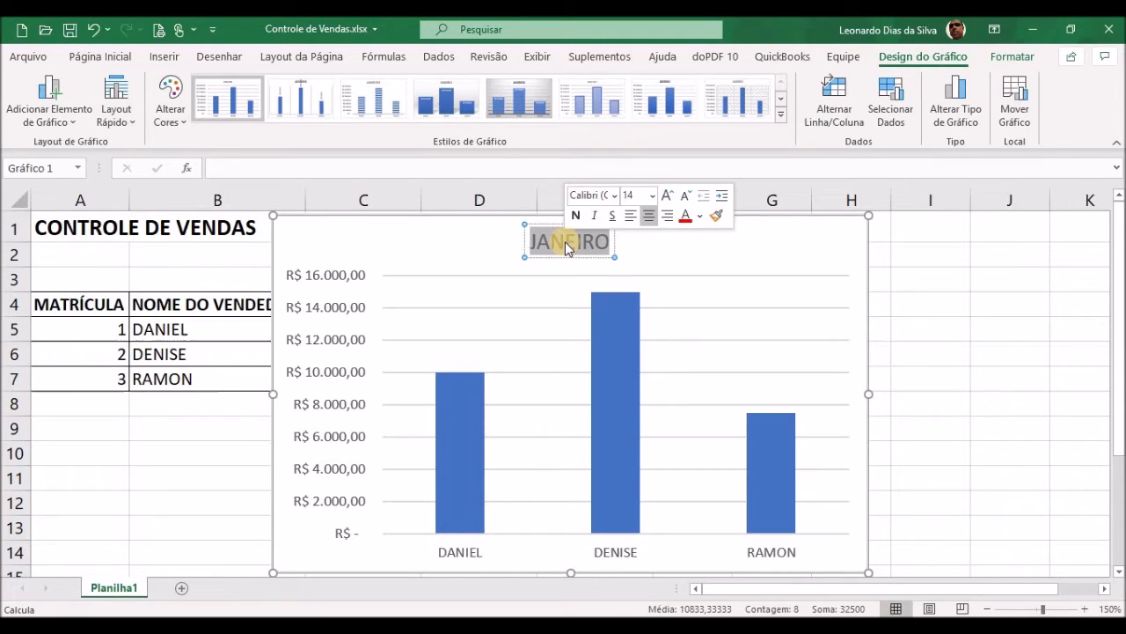
type("venda")
key("BackSpace")
key("BackSpace")
key("BackSpace")
key("BackSpace")
key("BackSpace")
type("CO")
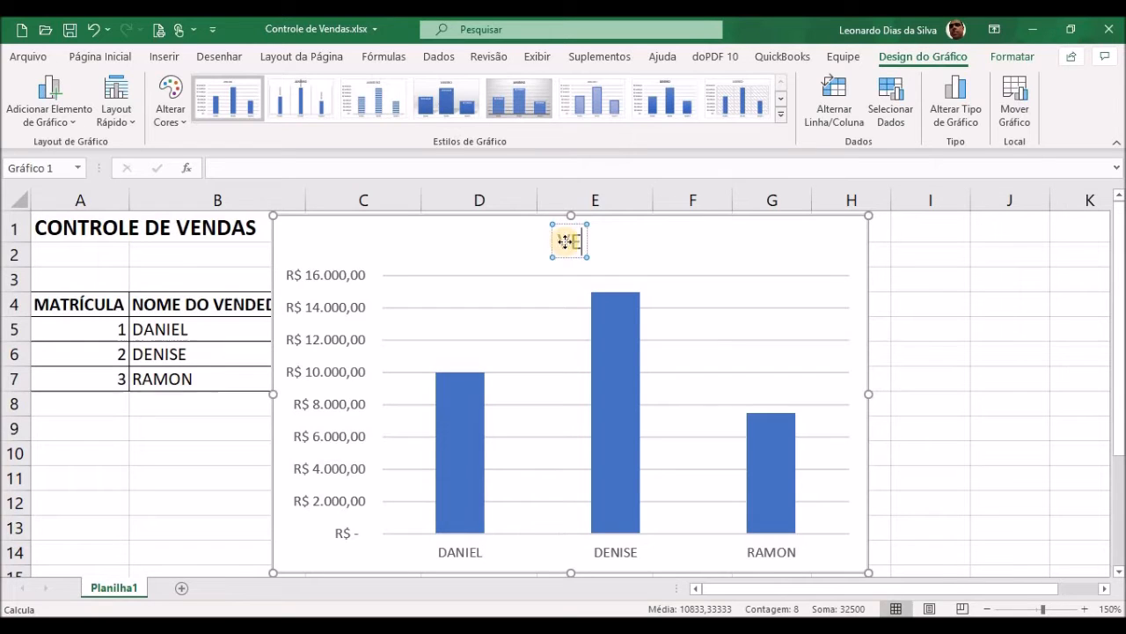
type("MPAR")
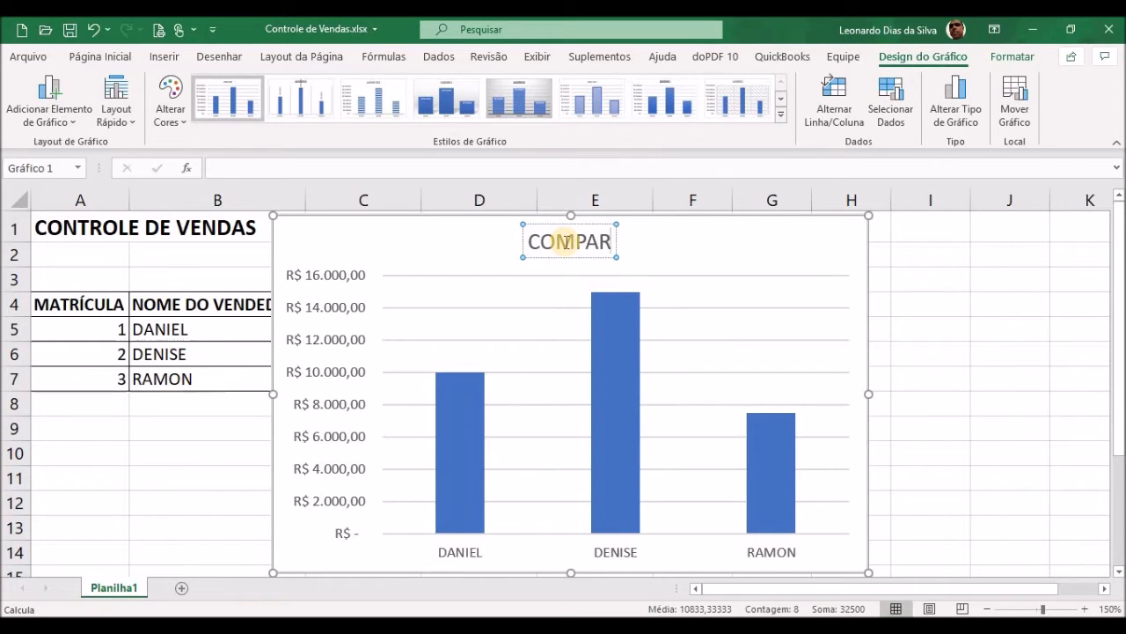
type("ATIV")
key("BackSpace")
key("BackSpace")
key("BackSpace")
key("BackSpace")
key("BackSpace")
key("BackSpace")
key("BackSpace")
key("BackSpace")
key("BackSpace")
key("BackSpace")
- Set the chart title to "VENDAS DE JANEIRO" and finish editing it
type("VEND")
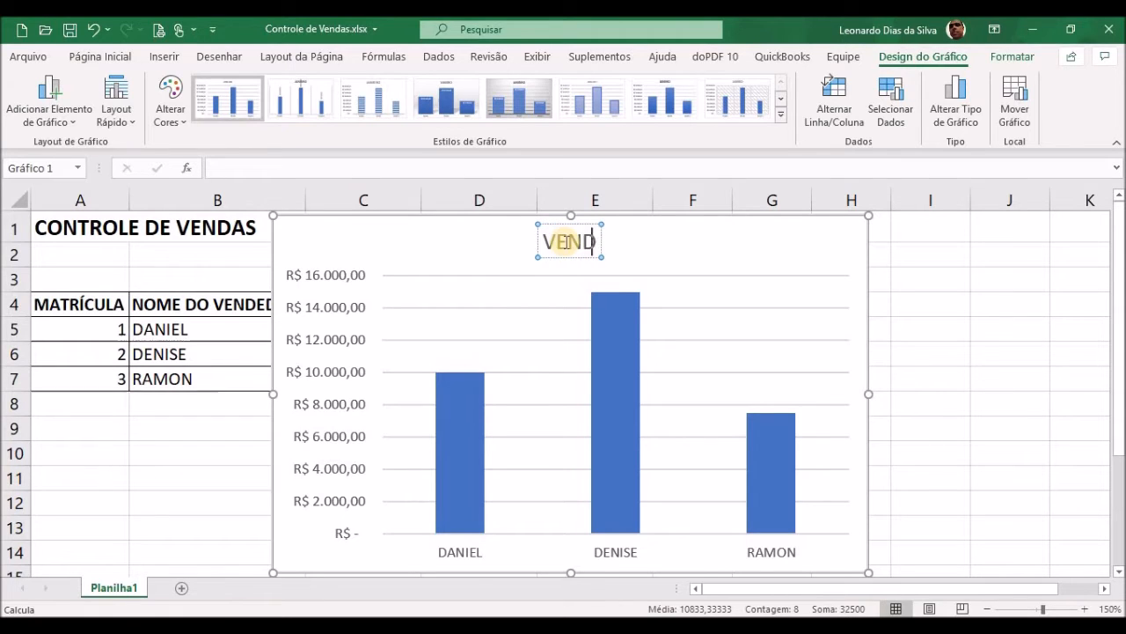
type("AS DE JANEIRO")
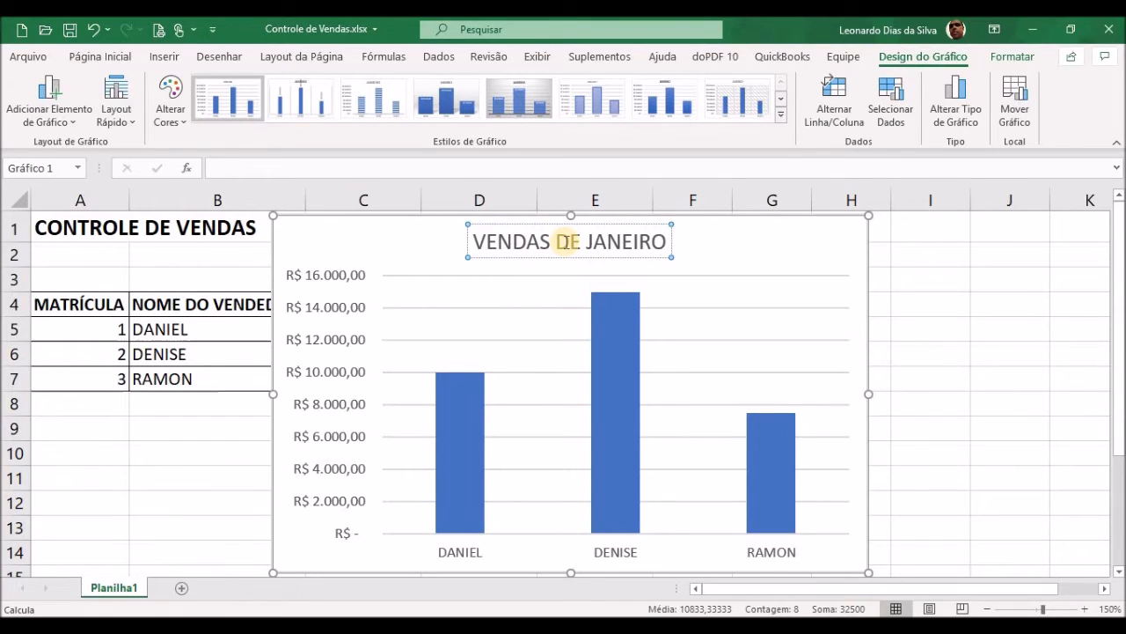
left_click(776, 252)
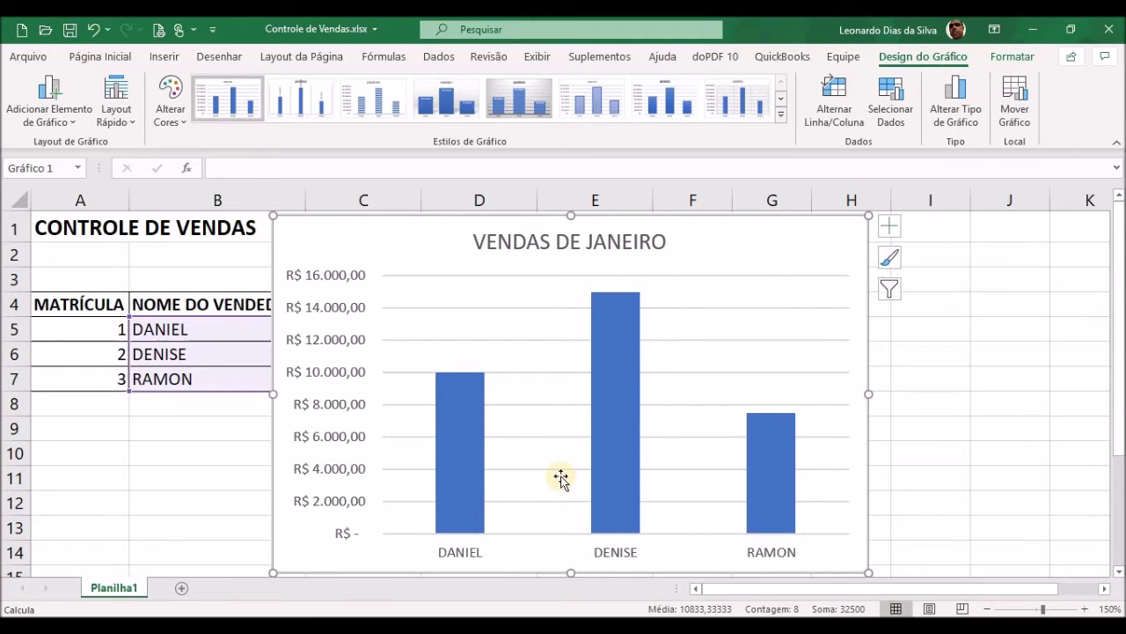
- Examine the chart's gridlines, vertical value axis and each seller's column, and check the ribbon without the chart selected
mouse_move(473, 515)
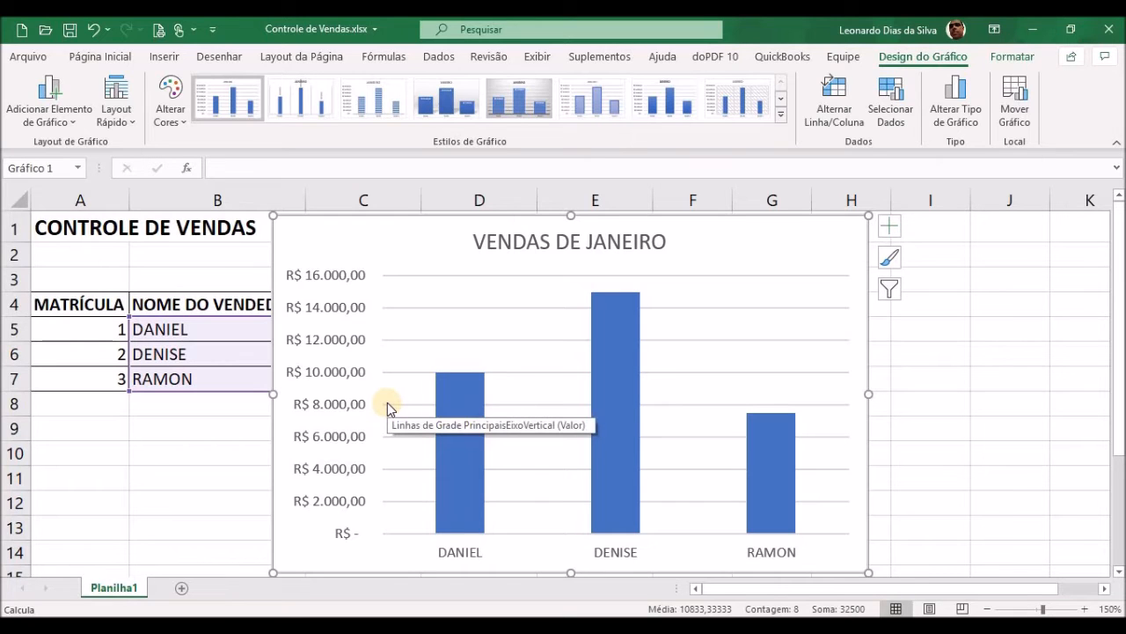
left_click(331, 346)
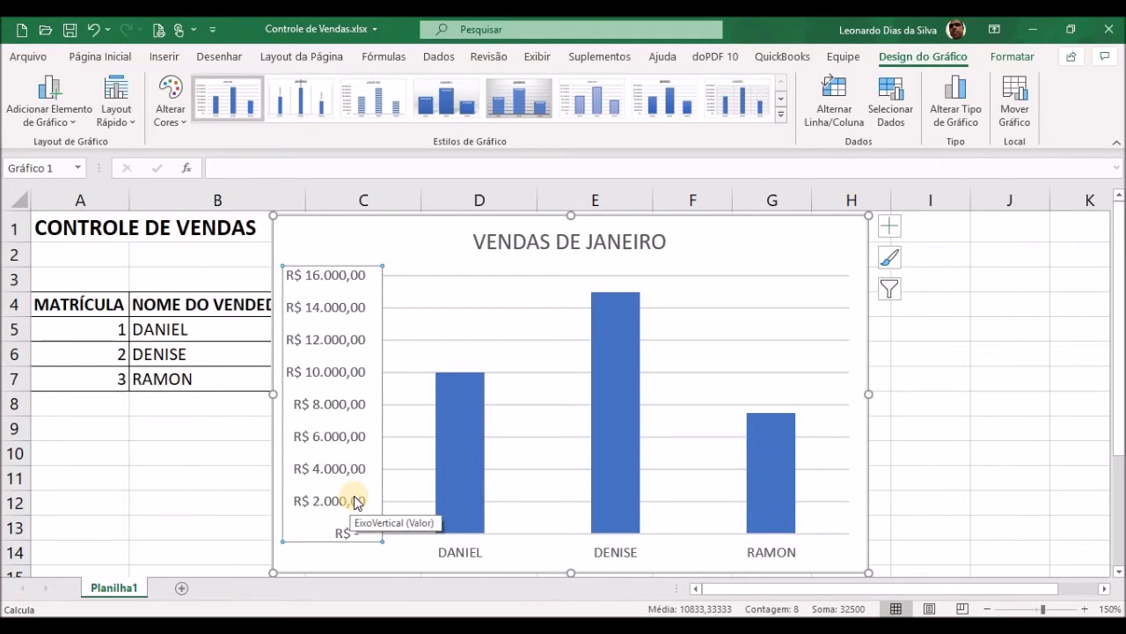
mouse_move(452, 419)
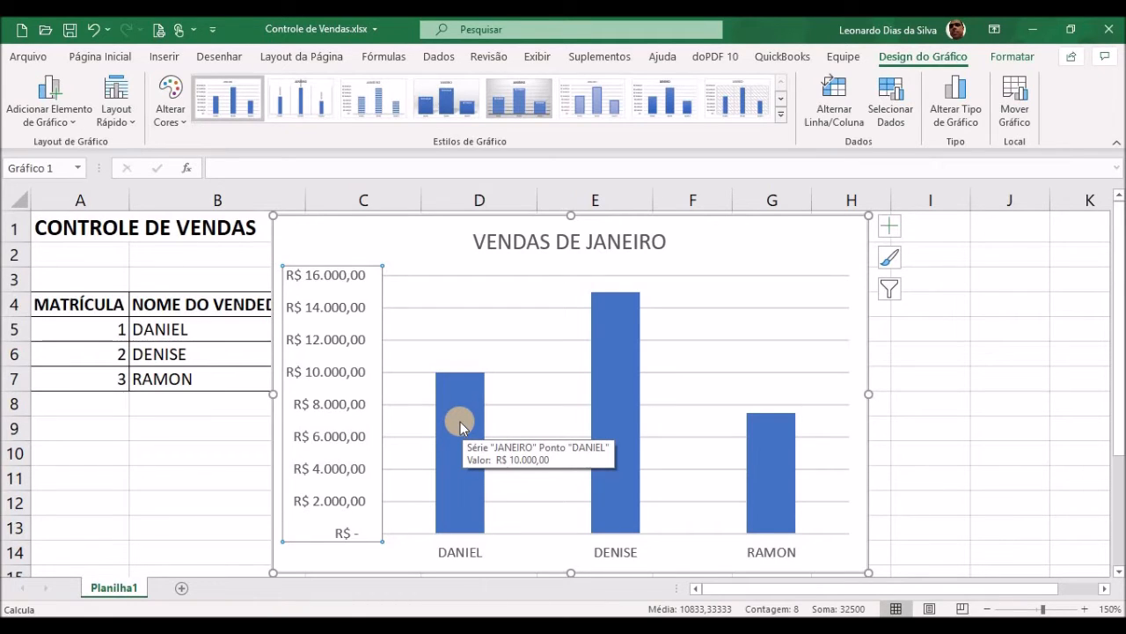
mouse_move(613, 387)
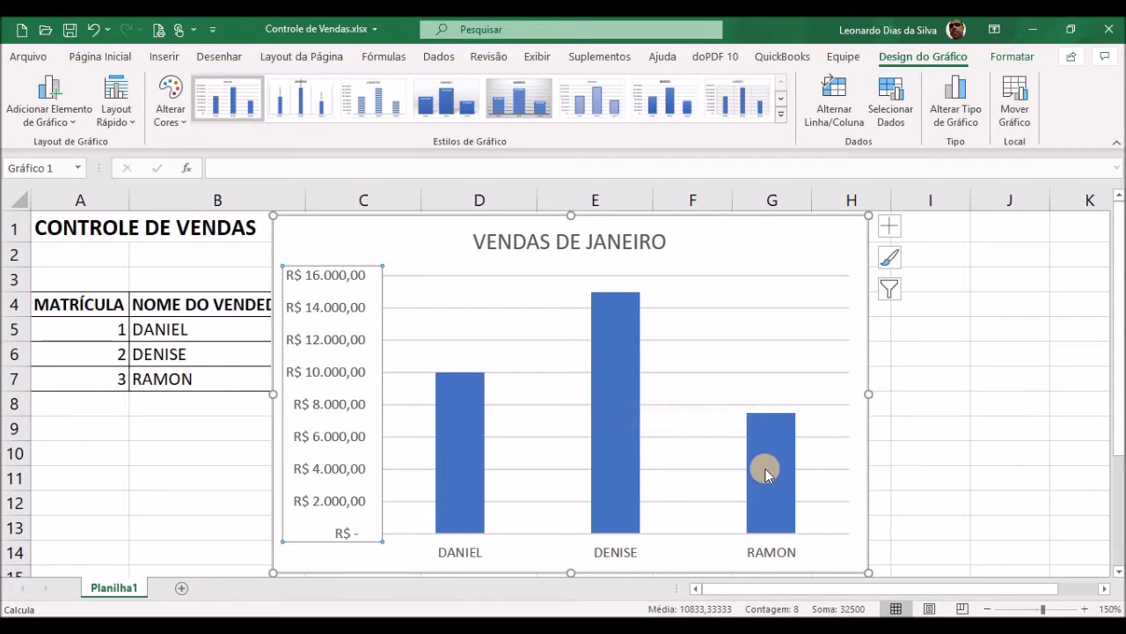
mouse_move(762, 469)
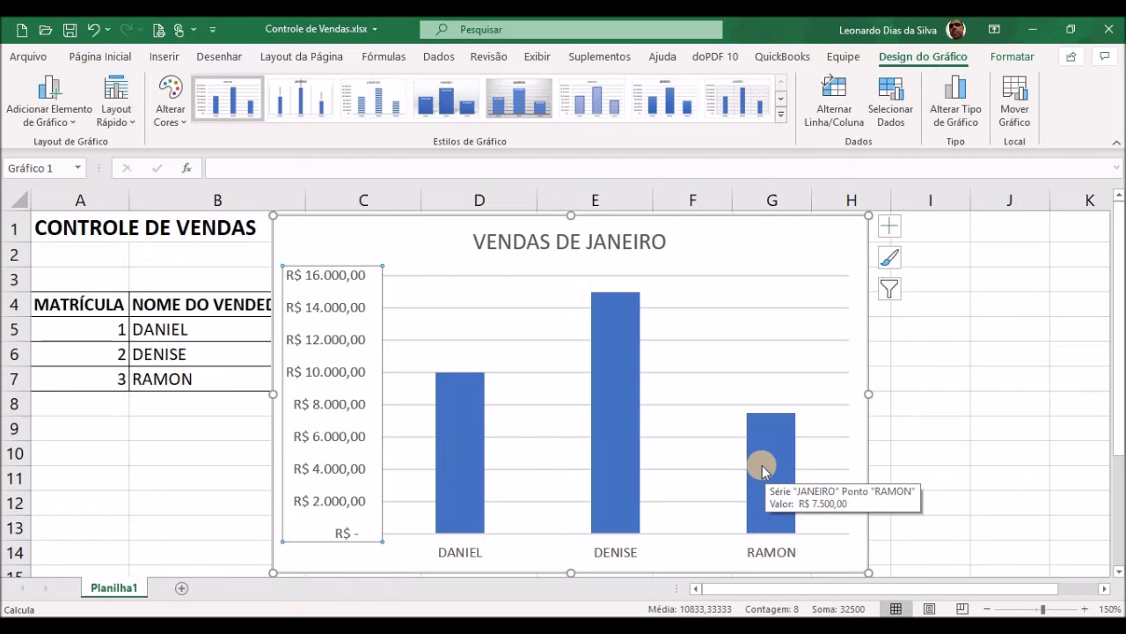
mouse_move(461, 459)
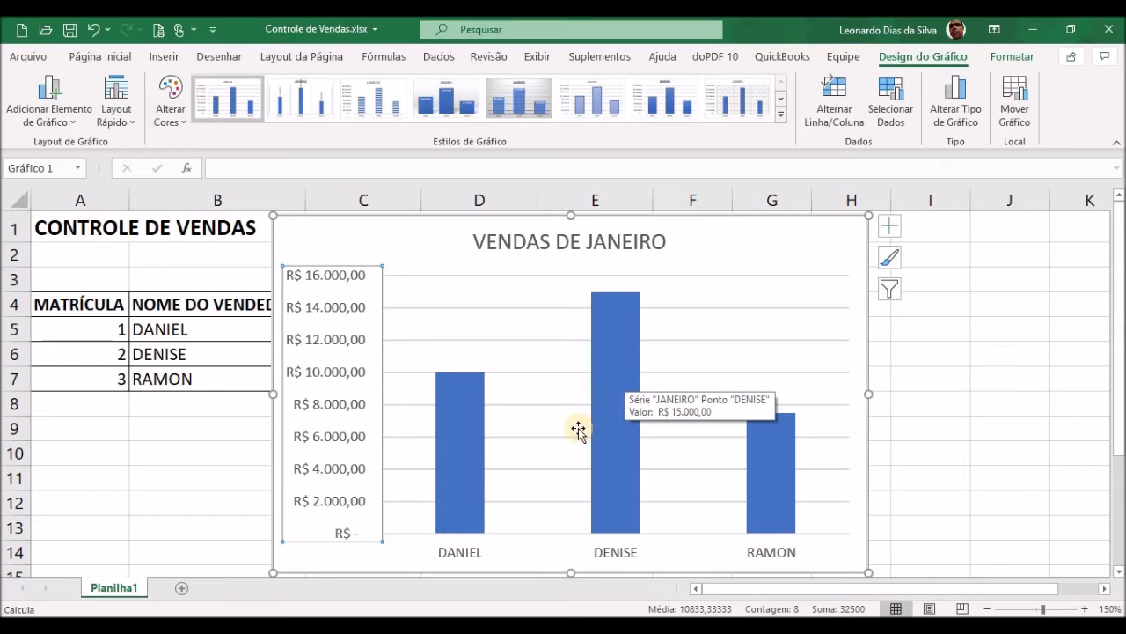
left_click(467, 461)
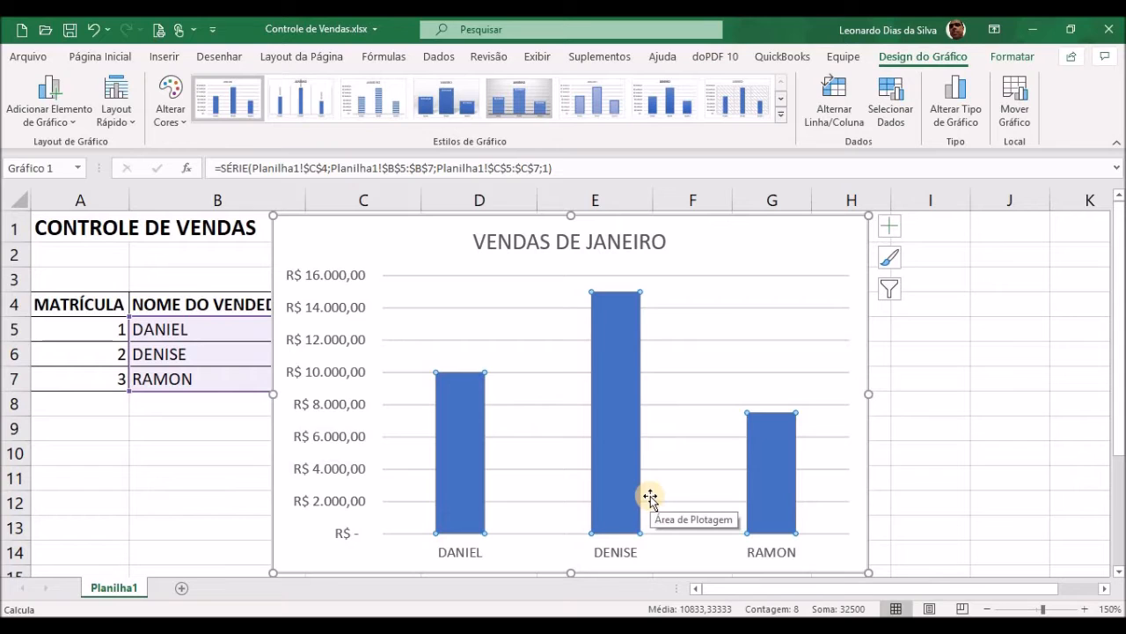
mouse_move(490, 451)
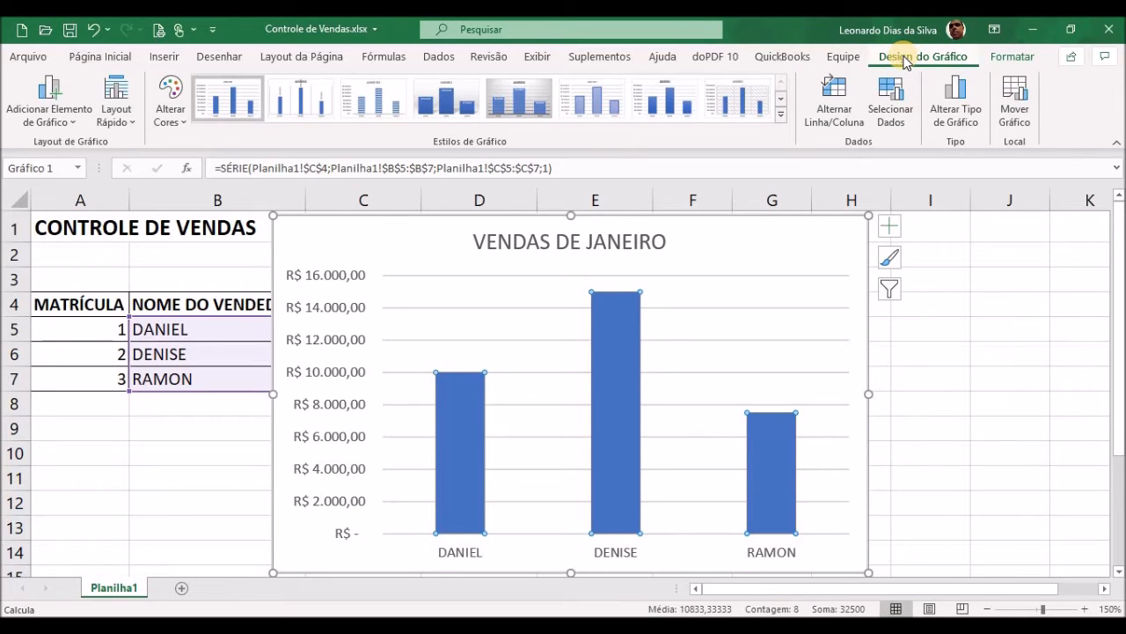
left_click(951, 330)
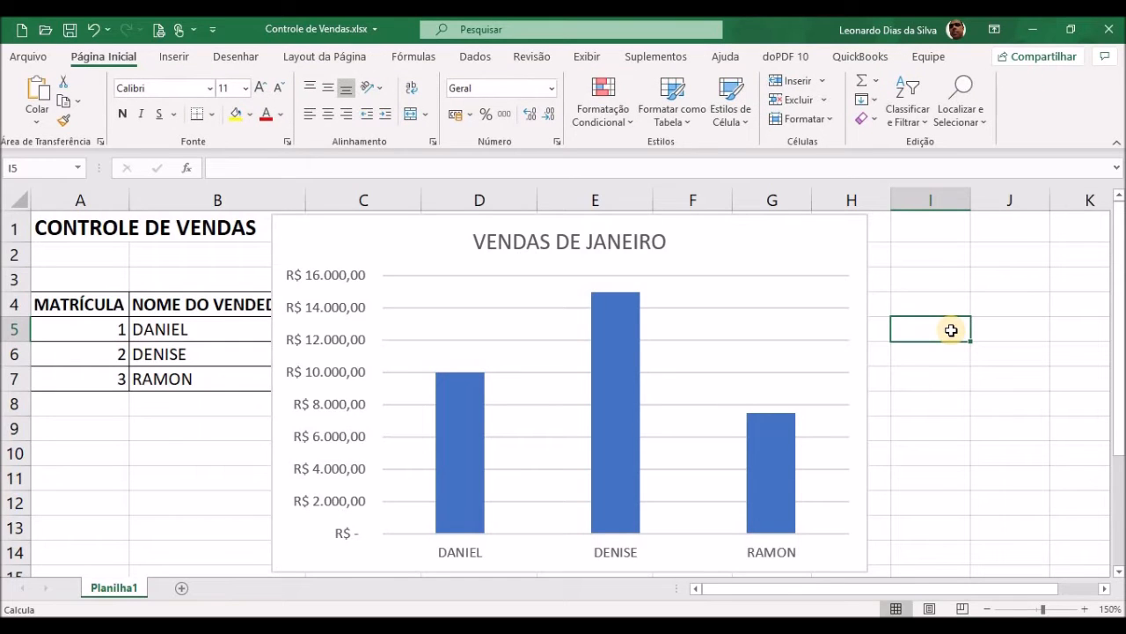
left_click(120, 66)
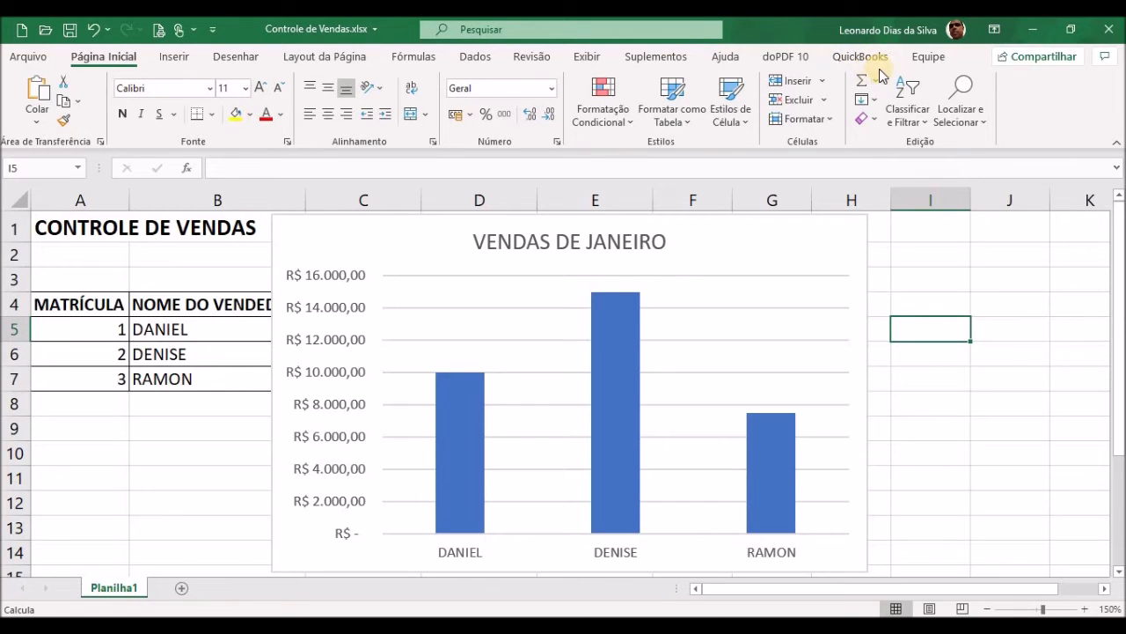
- Add data labels to the January sales chart, placed in the centre of the columns (Centro)
left_click(816, 239)
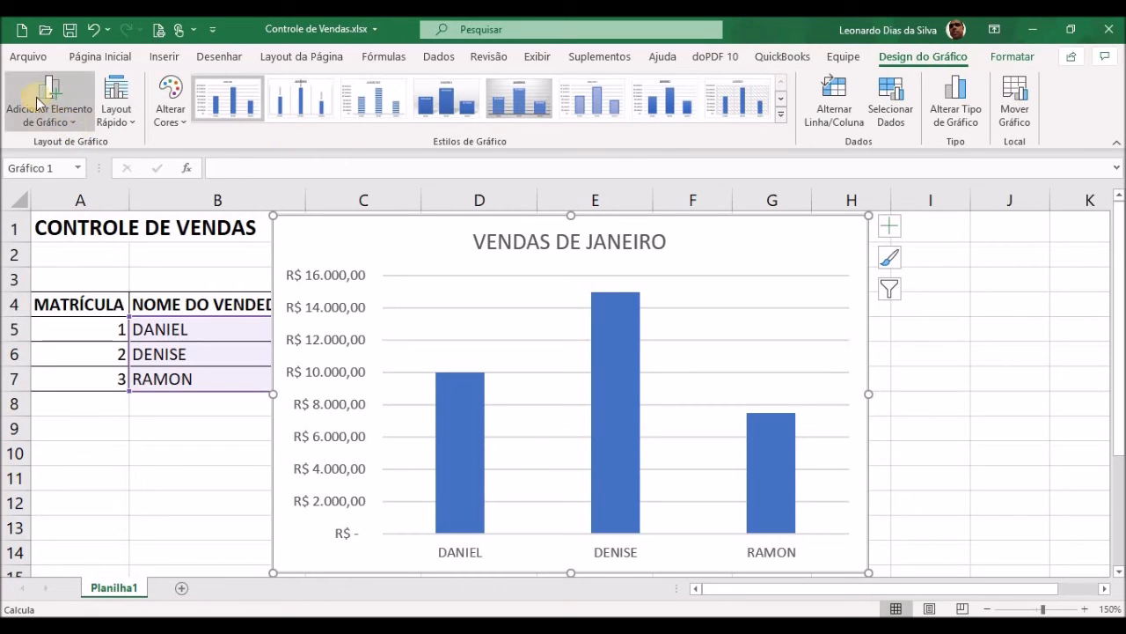
left_click(64, 117)
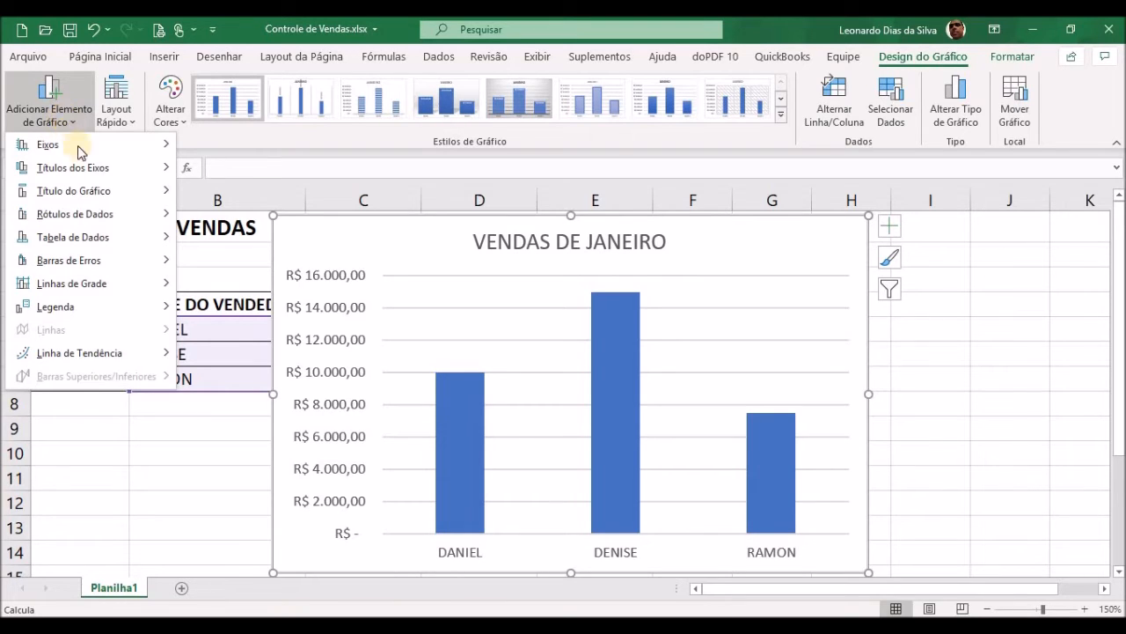
mouse_move(101, 222)
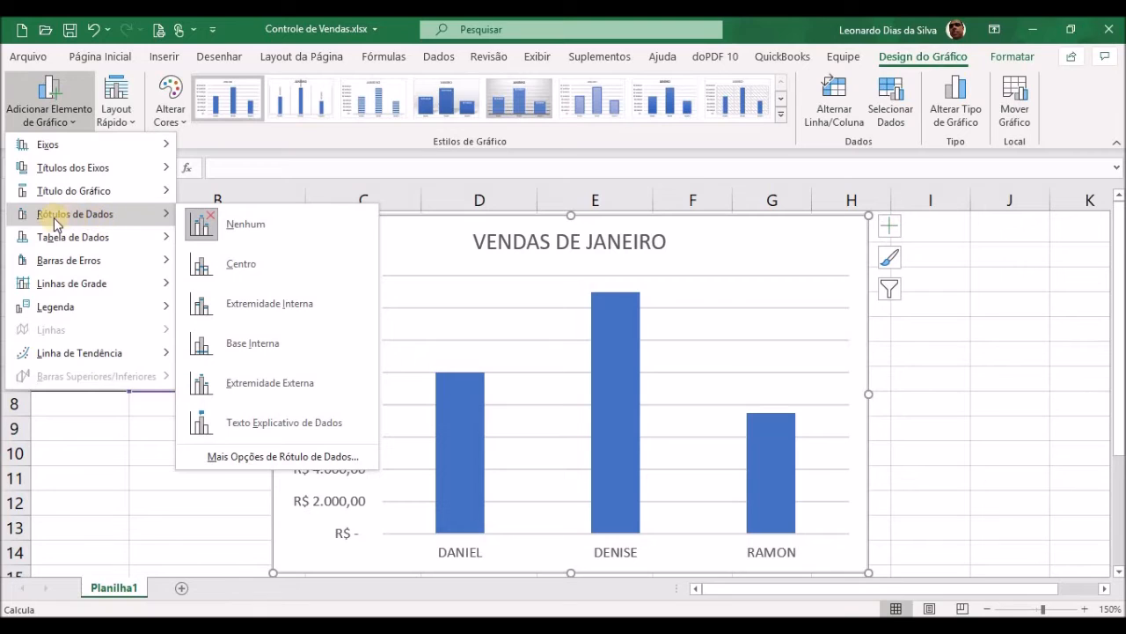
left_click(261, 270)
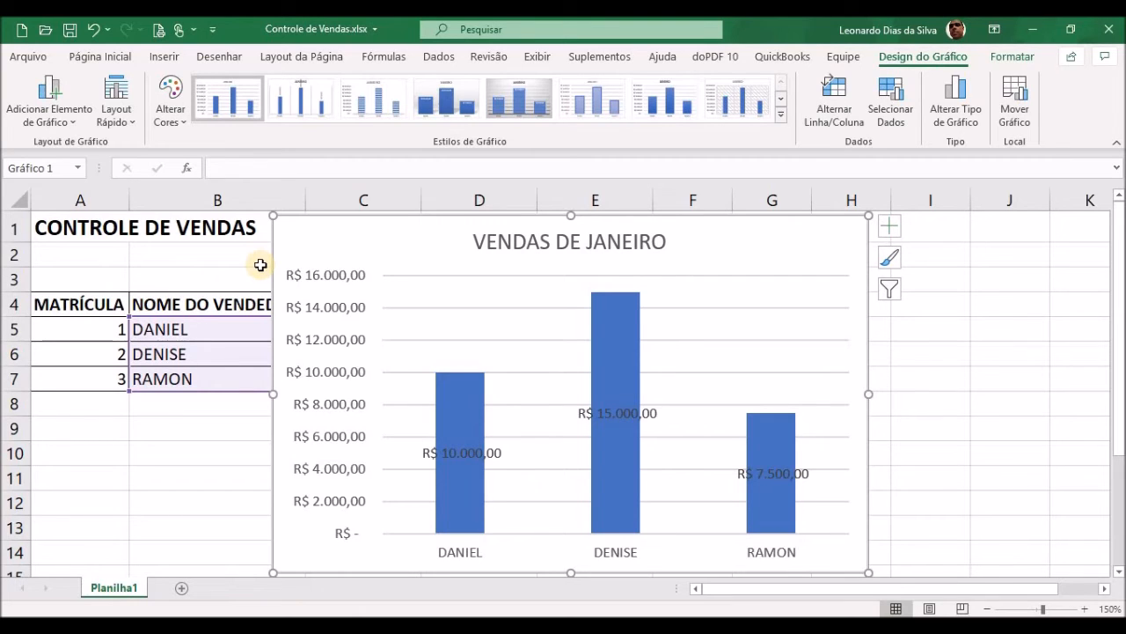
- Move the January sales chart's data labels to the outside end of the columns (Extremidade Externa)
left_click(459, 396)
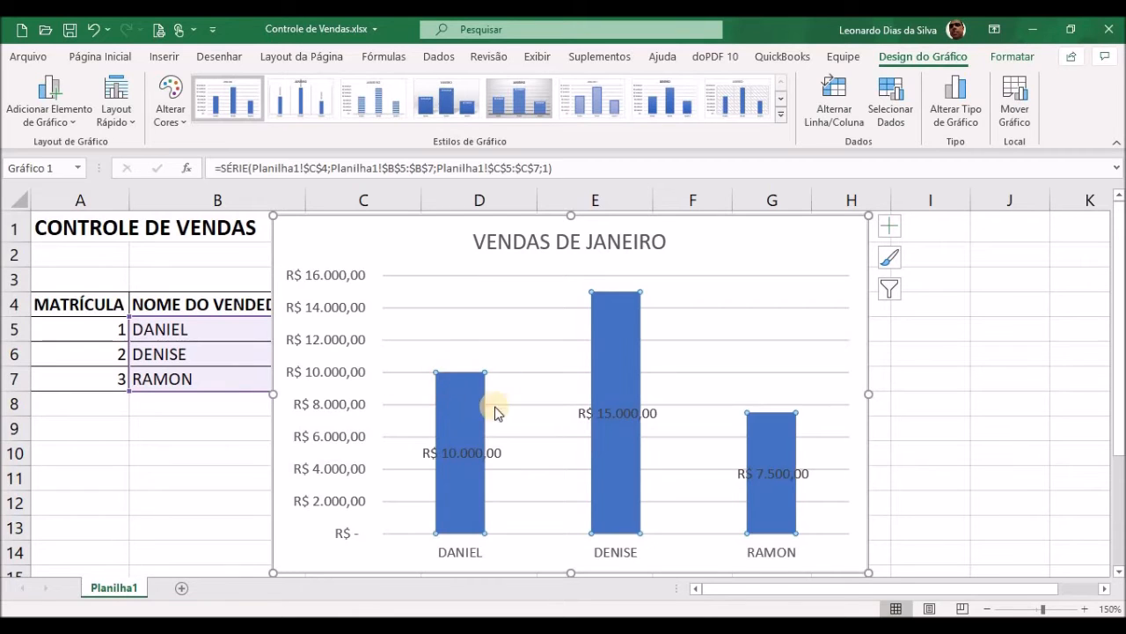
left_click(51, 116)
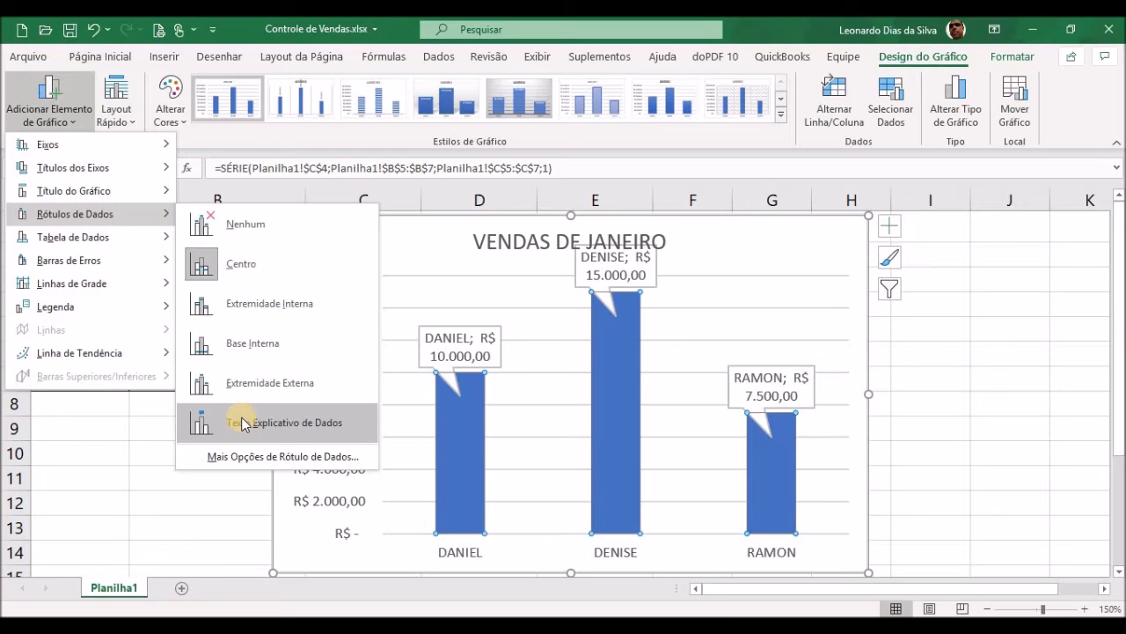
left_click(261, 395)
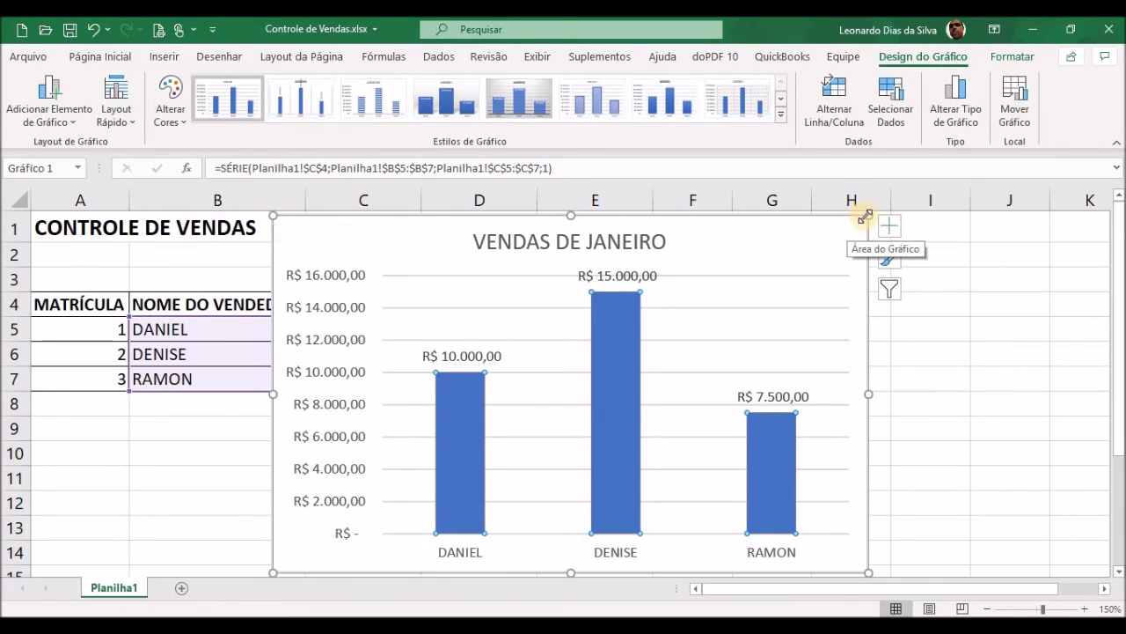
- Shrink the chart proportionally and move it beside the sales table so that it starts in column F
left_click_drag(868, 216, 719, 295)
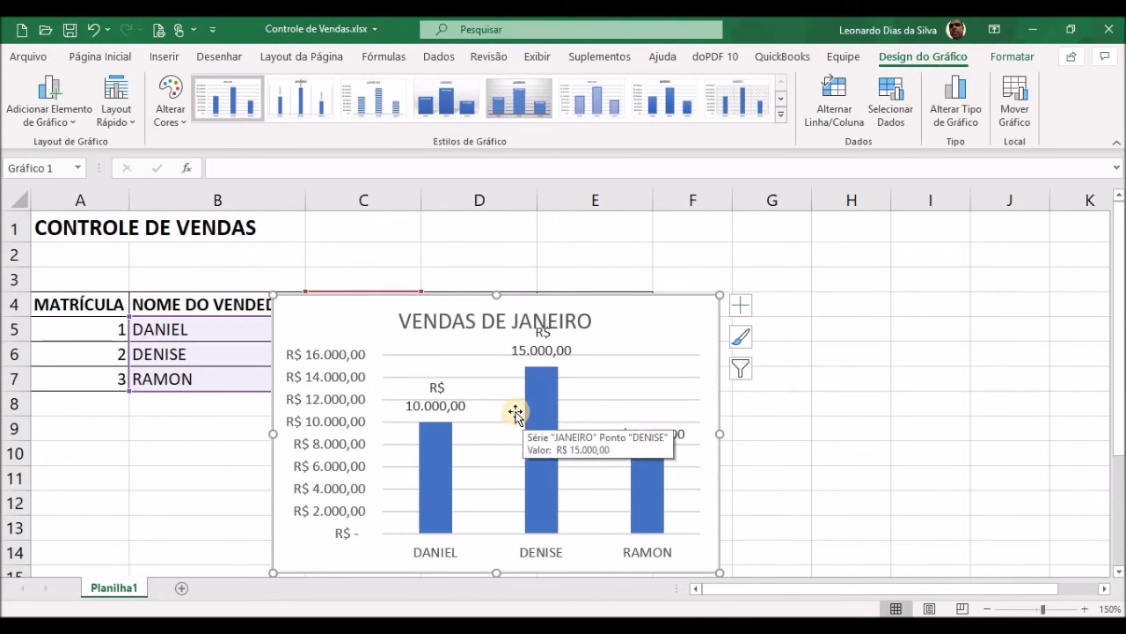
left_click_drag(724, 293, 761, 255)
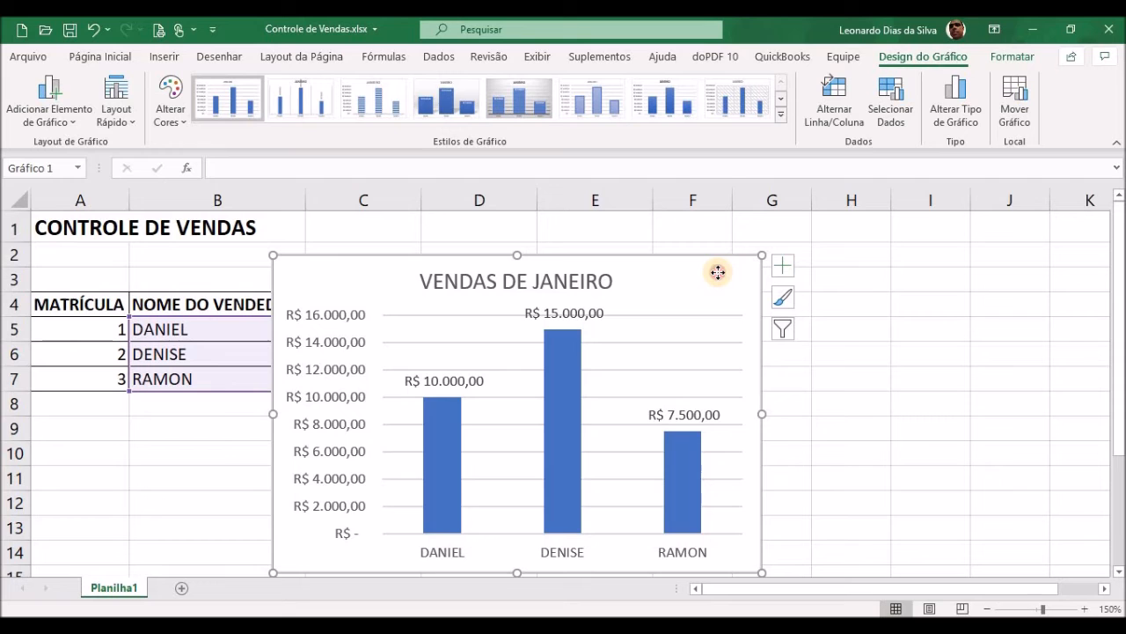
left_click_drag(733, 271, 1056, 241)
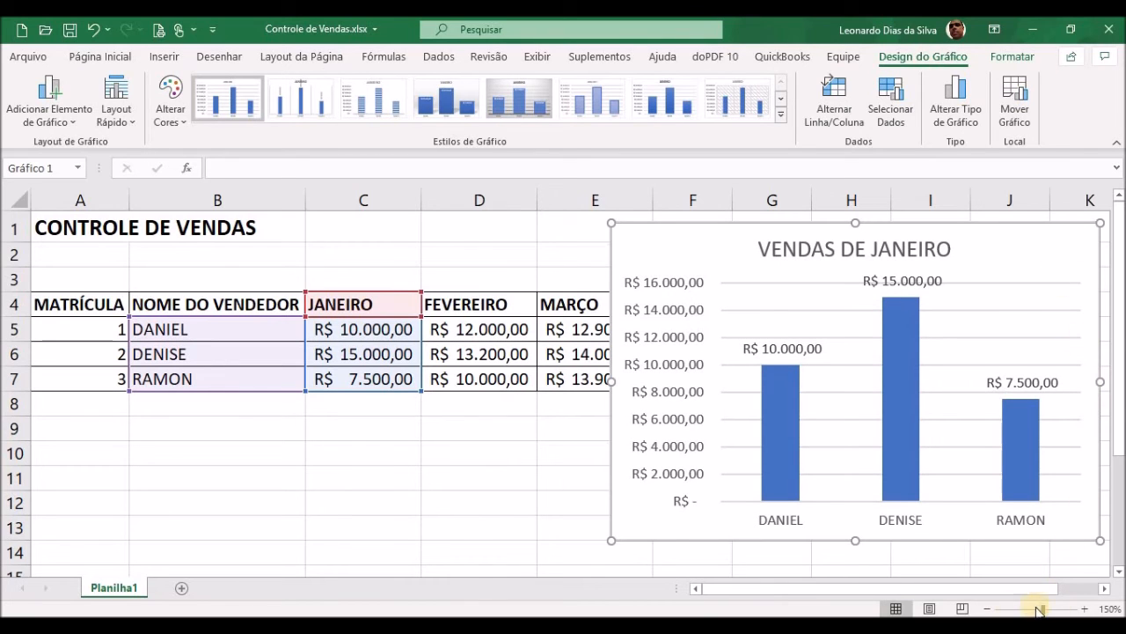
left_click(987, 609)
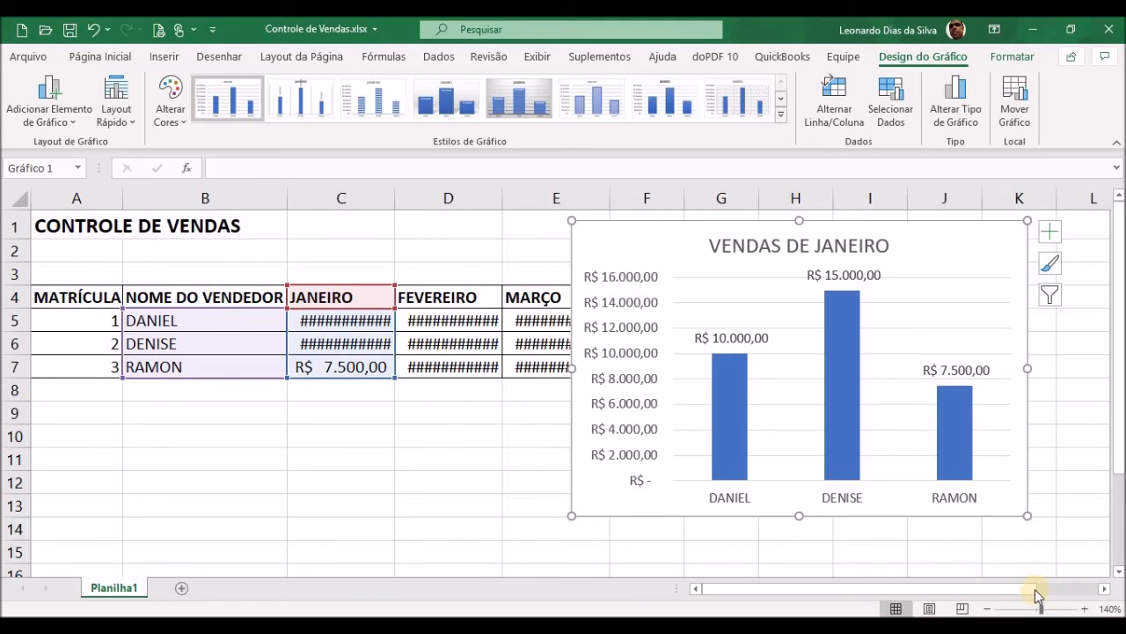
left_click_drag(935, 233, 1007, 233)
- AutoFit the widths of columns C to E and realign the chart just past the MARÇO column
left_click_drag(353, 192, 558, 193)
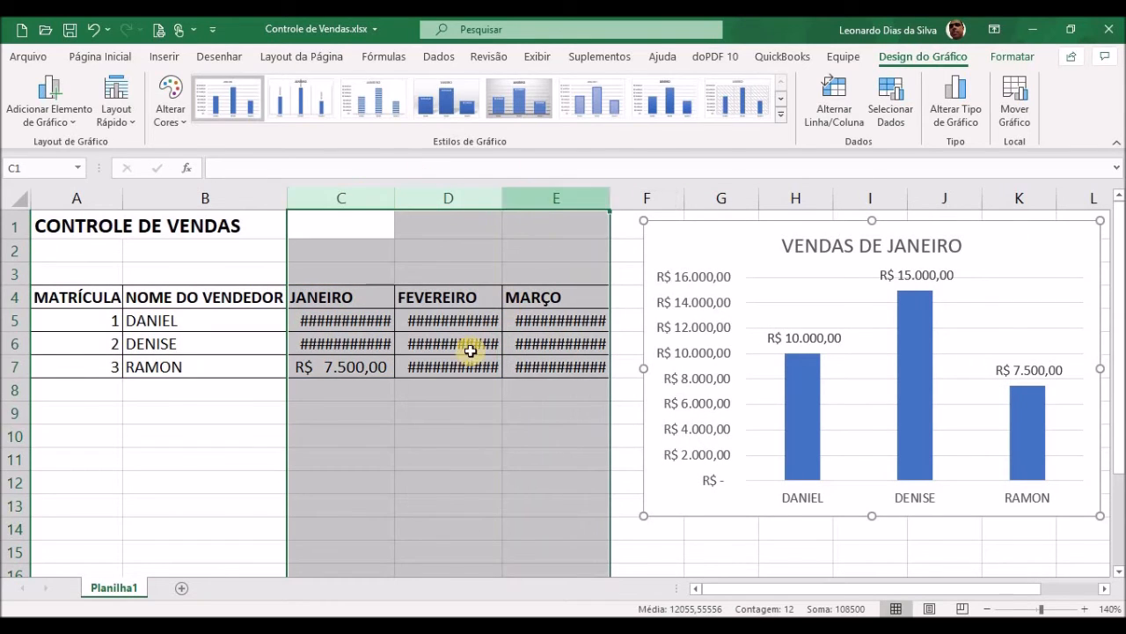
double_click(396, 198)
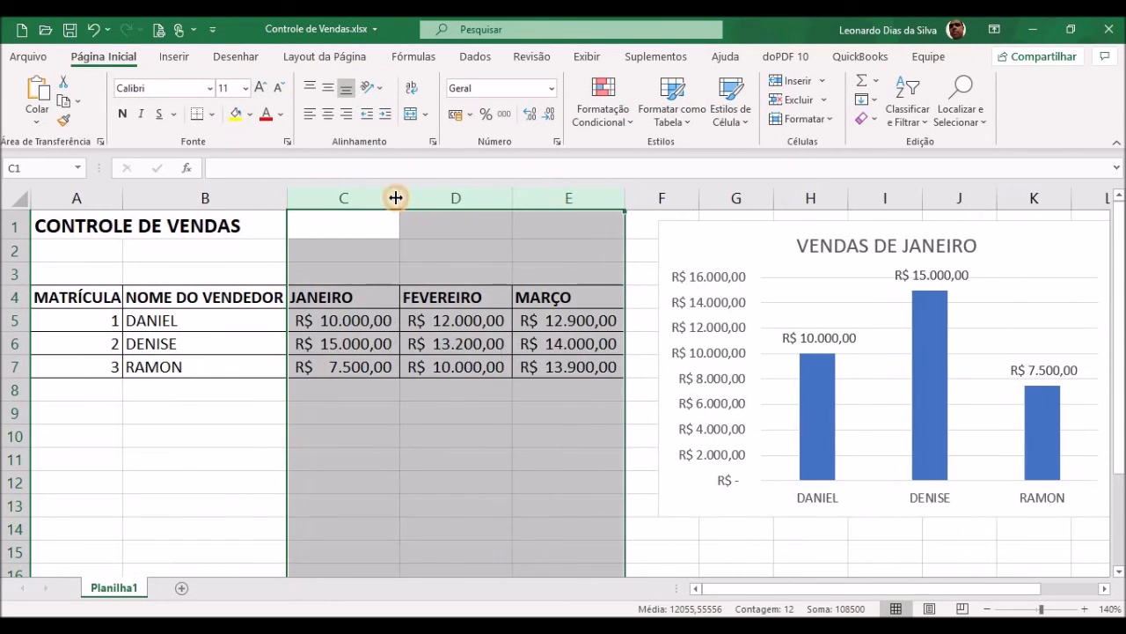
left_click(683, 236)
left_click_drag(684, 236, 661, 239)
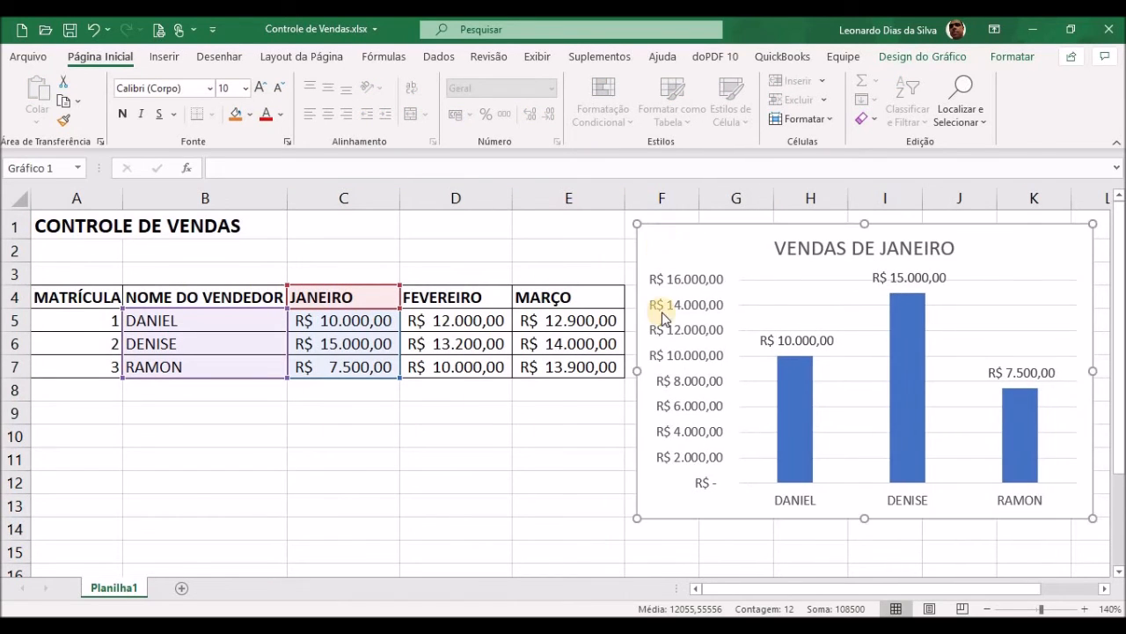
- Set the third seller's January sales in cell C7 to 11500
left_click(286, 425)
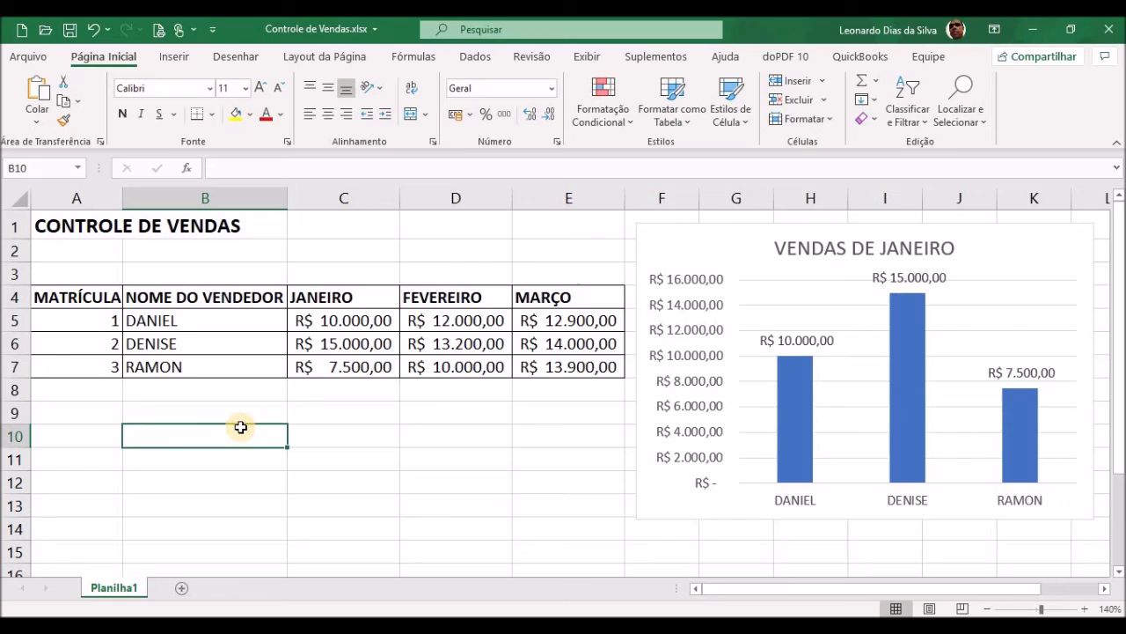
left_click(359, 314)
left_click(349, 347)
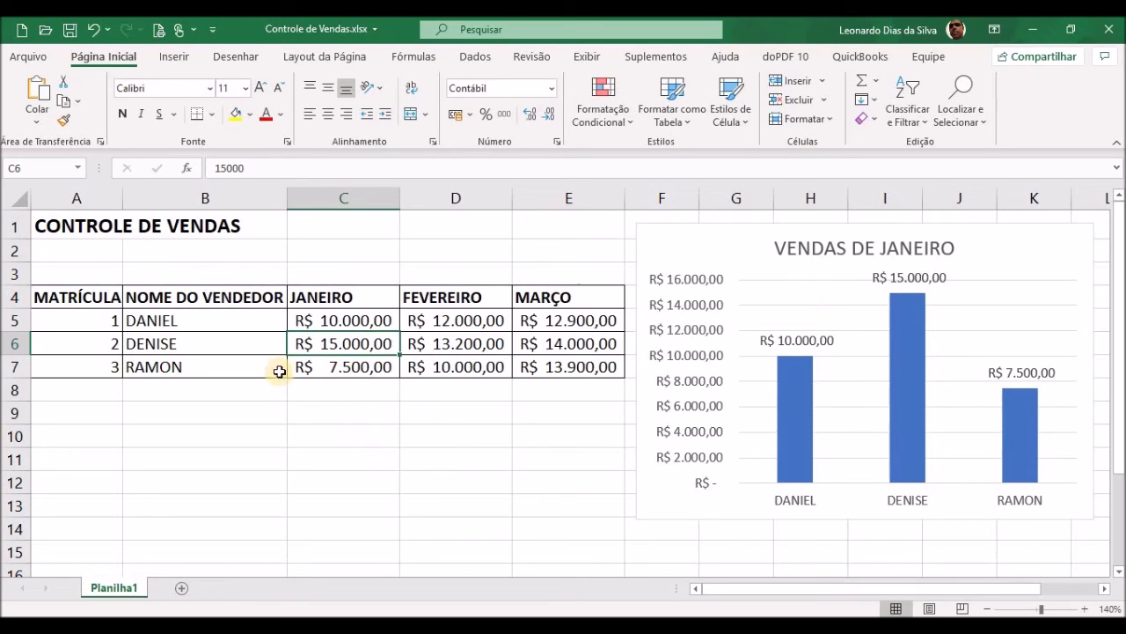
left_click(335, 369)
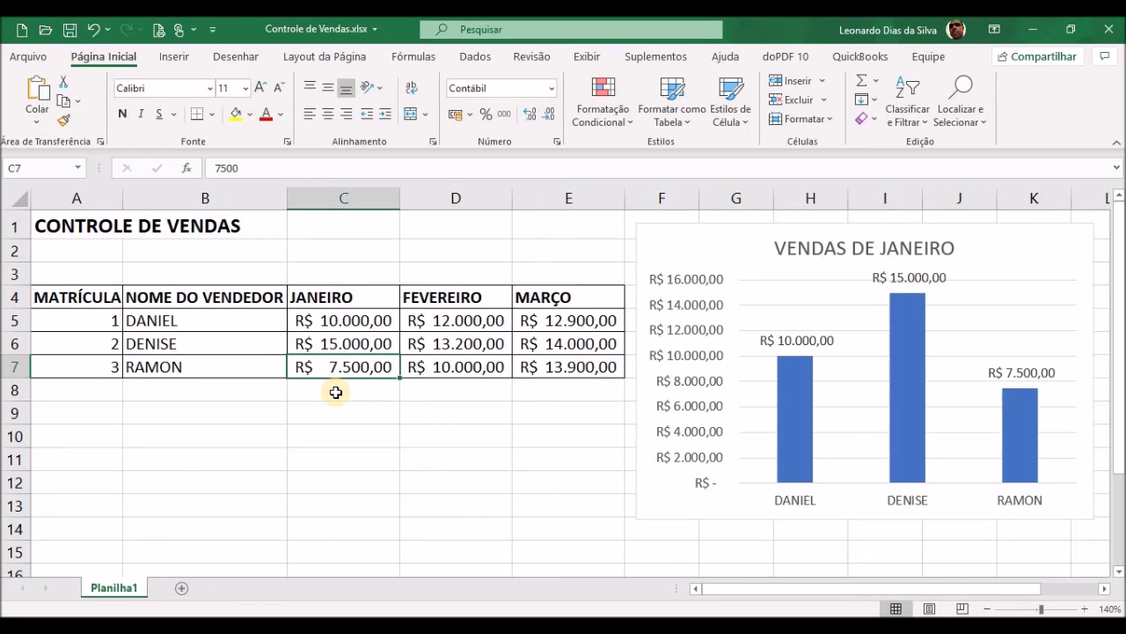
type("11.")
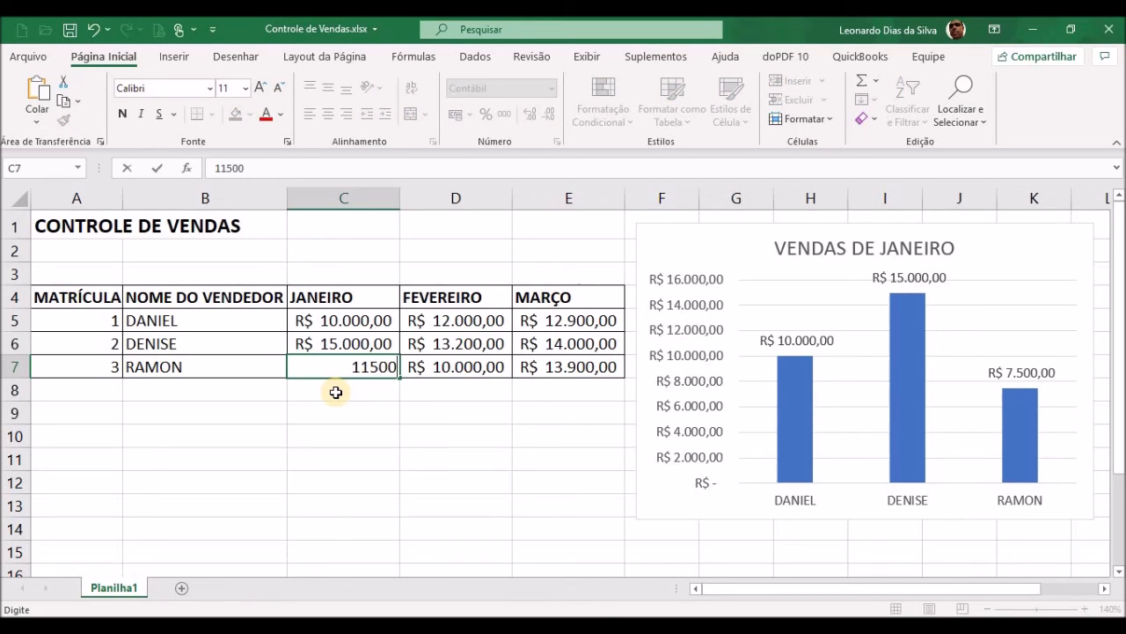
type("500")
key("Return")
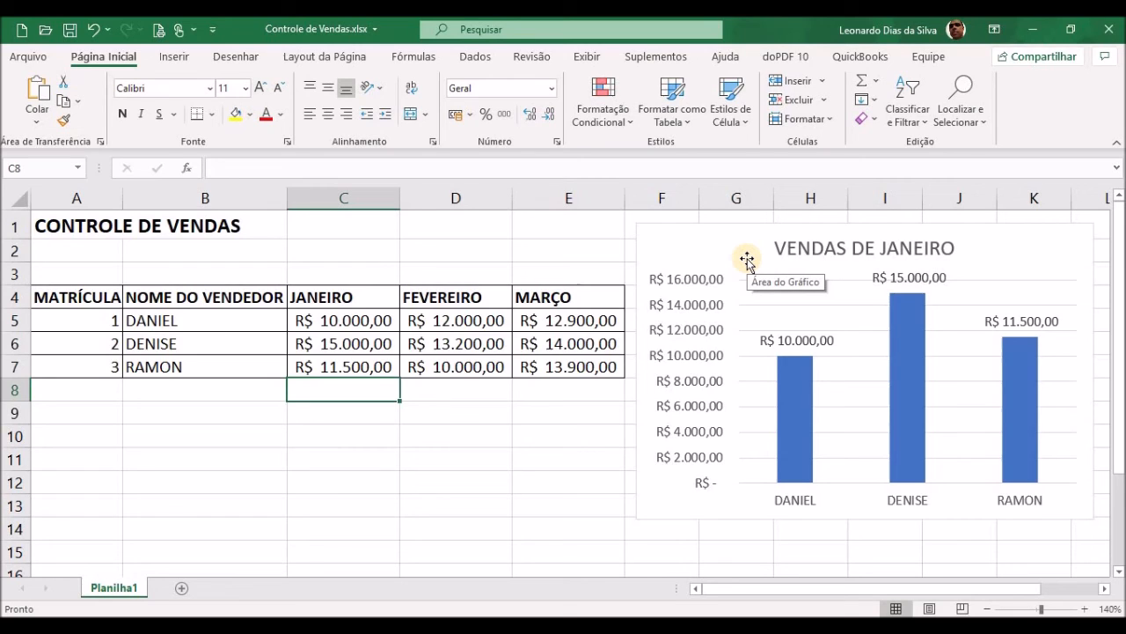
- Set the font size of the chart title "VENDAS DE JANEIRO" to 12
left_click(858, 250)
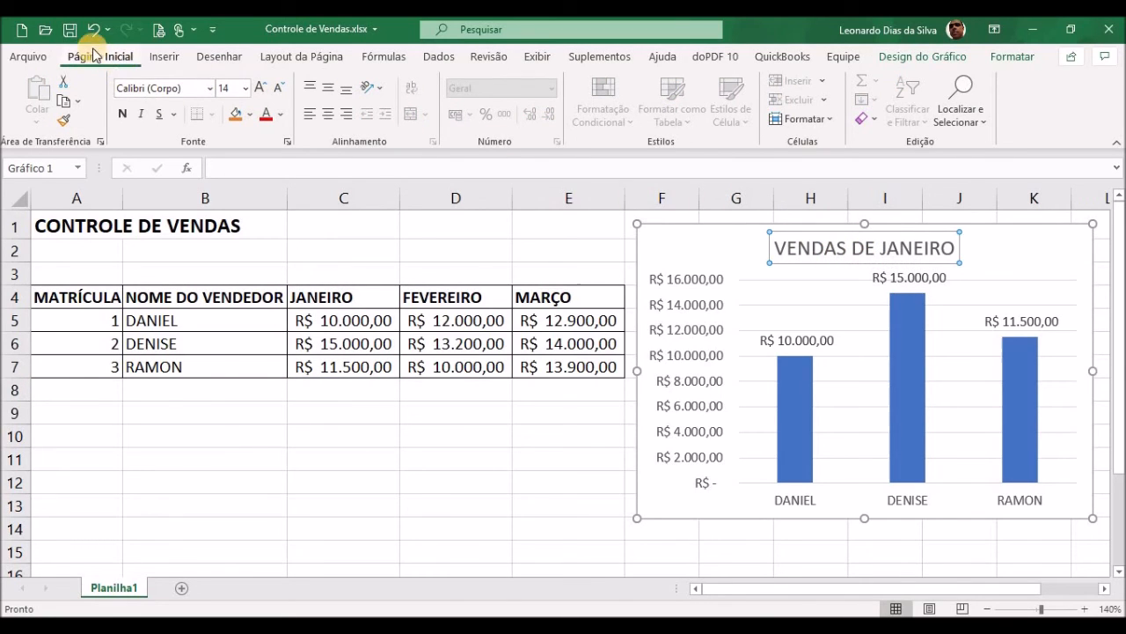
left_click(245, 88)
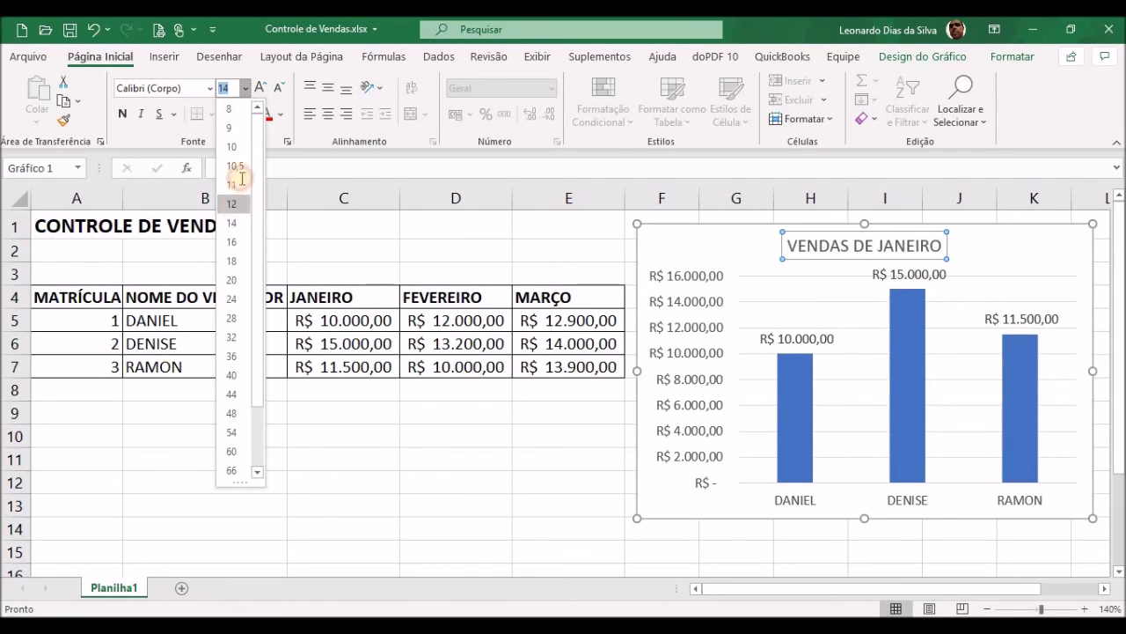
left_click(236, 204)
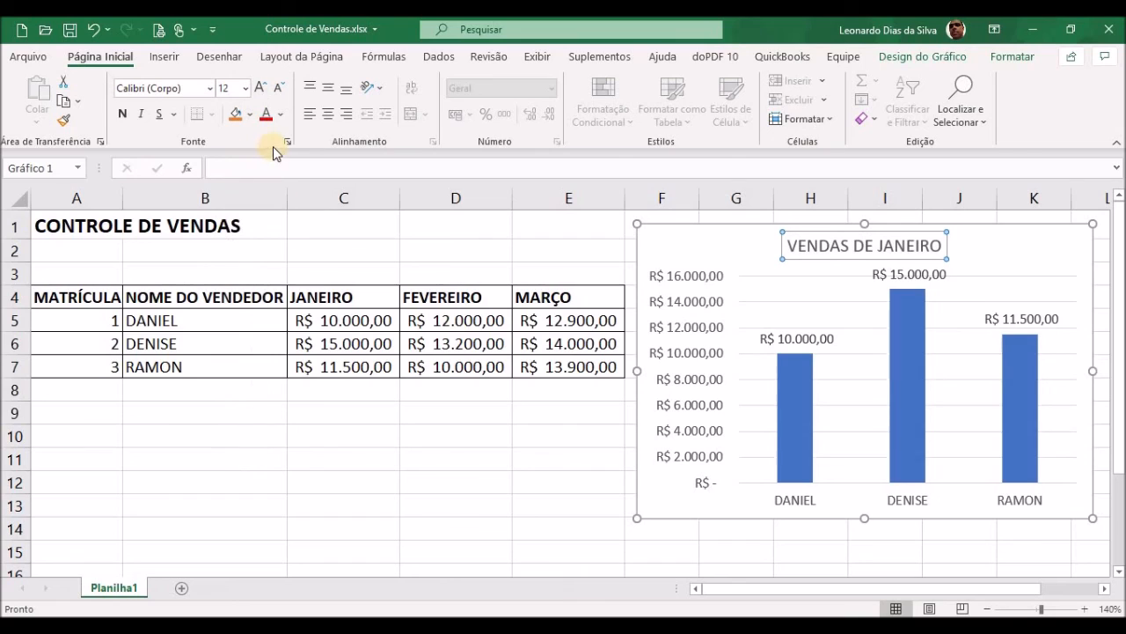
- Try decreasing the chart title's font size step by step, and increase it back to 12
left_click(279, 91)
left_click(279, 91)
left_click(278, 92)
left_click(278, 92)
left_click(262, 89)
left_click(262, 89)
left_click(261, 89)
left_click(262, 89)
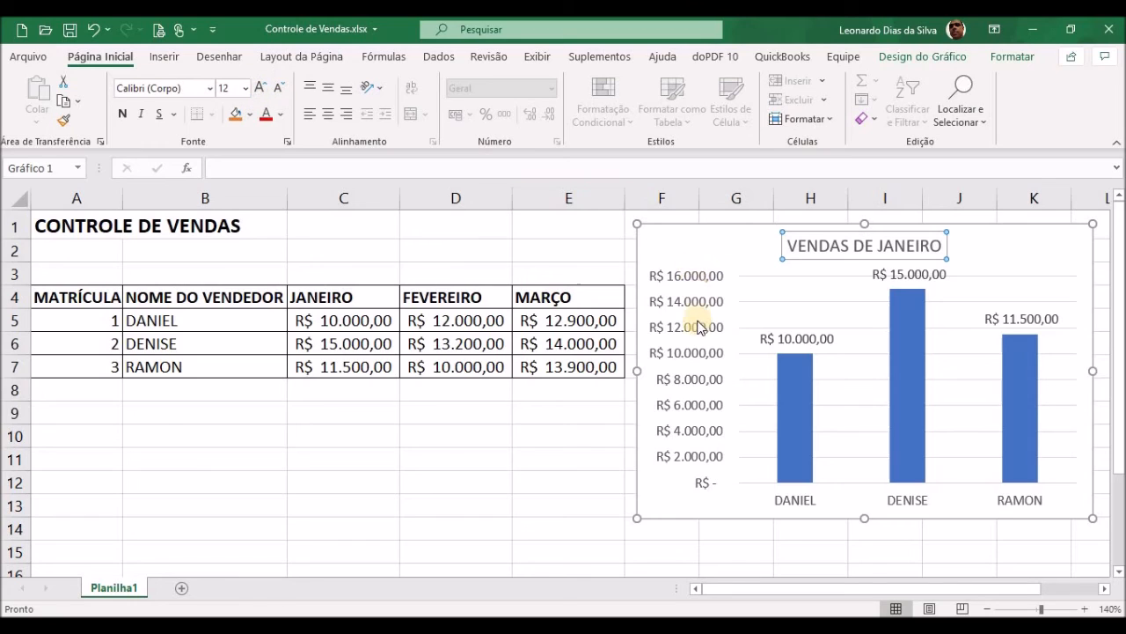
- Reduce the font size of the chart's vertical value axis to 8
left_click(695, 278)
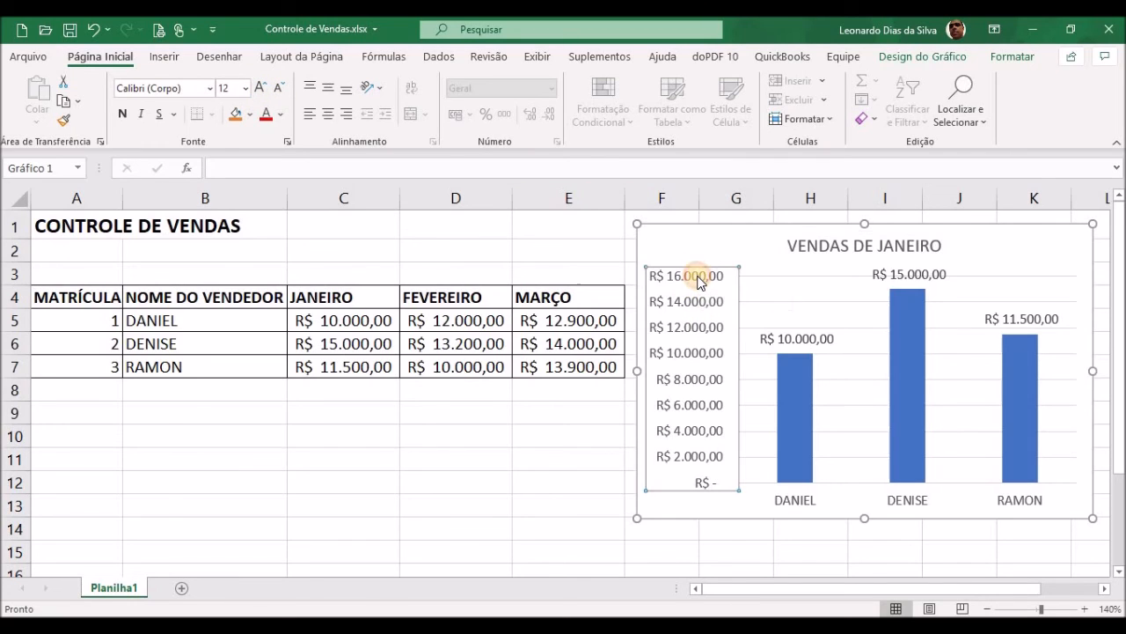
left_click(280, 91)
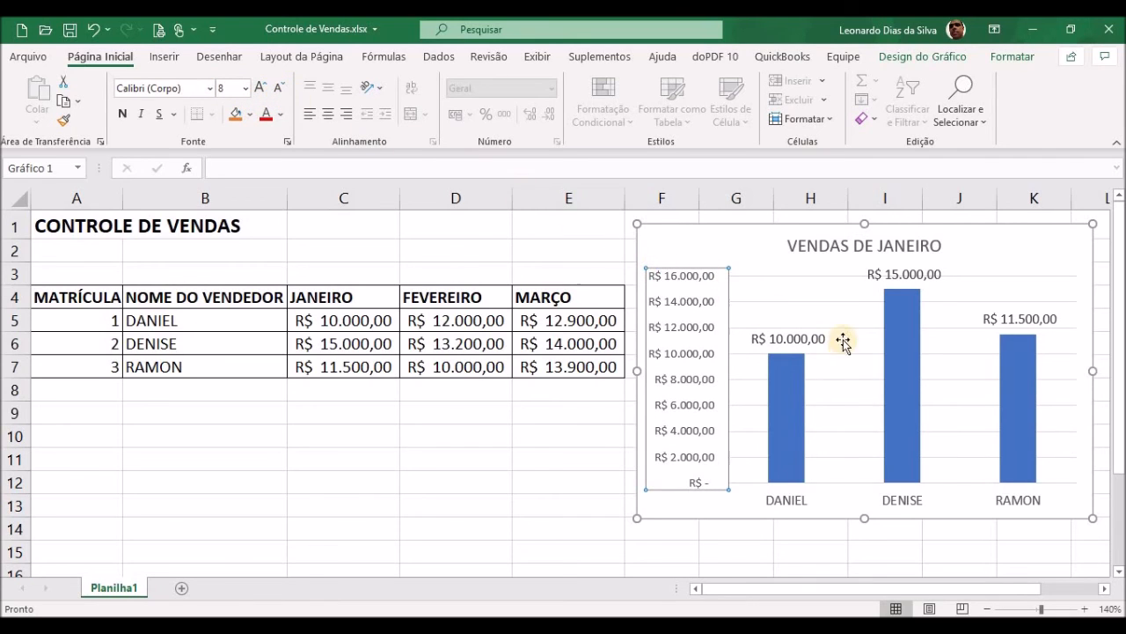
- Select all of the chart's data labels, and narrow the selection to only the first seller's label
left_click(906, 278)
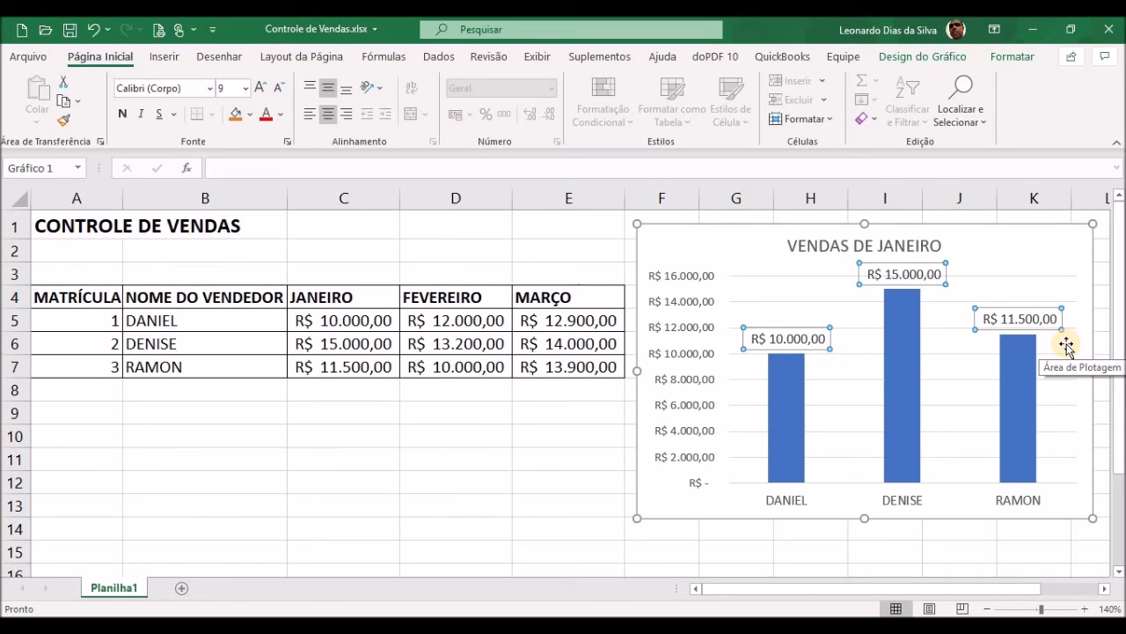
left_click(791, 341)
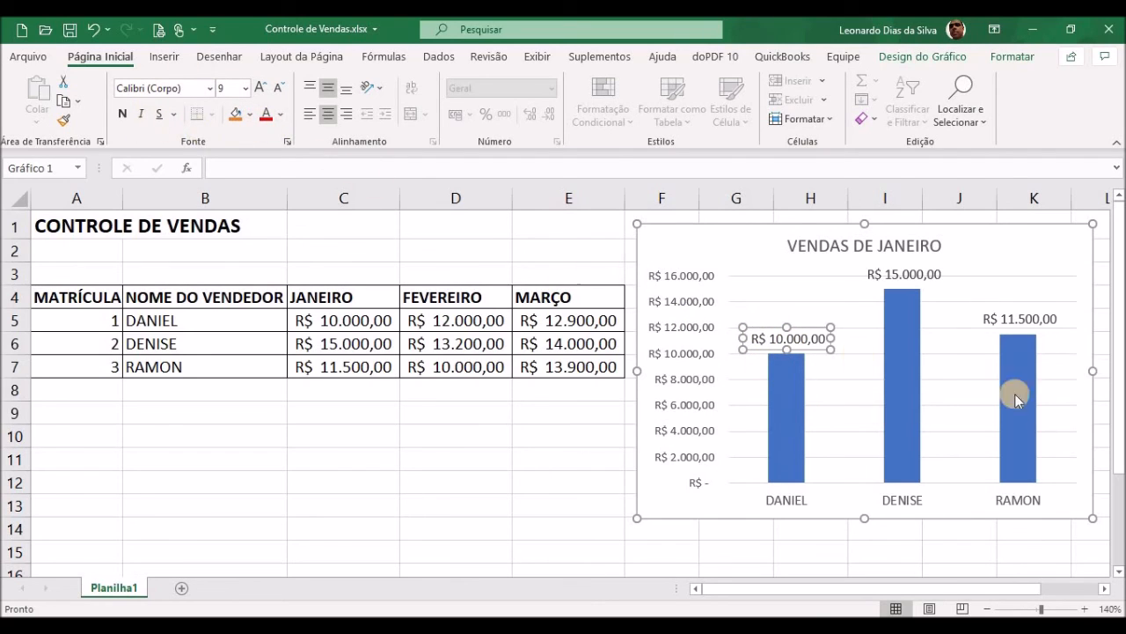
mouse_move(791, 361)
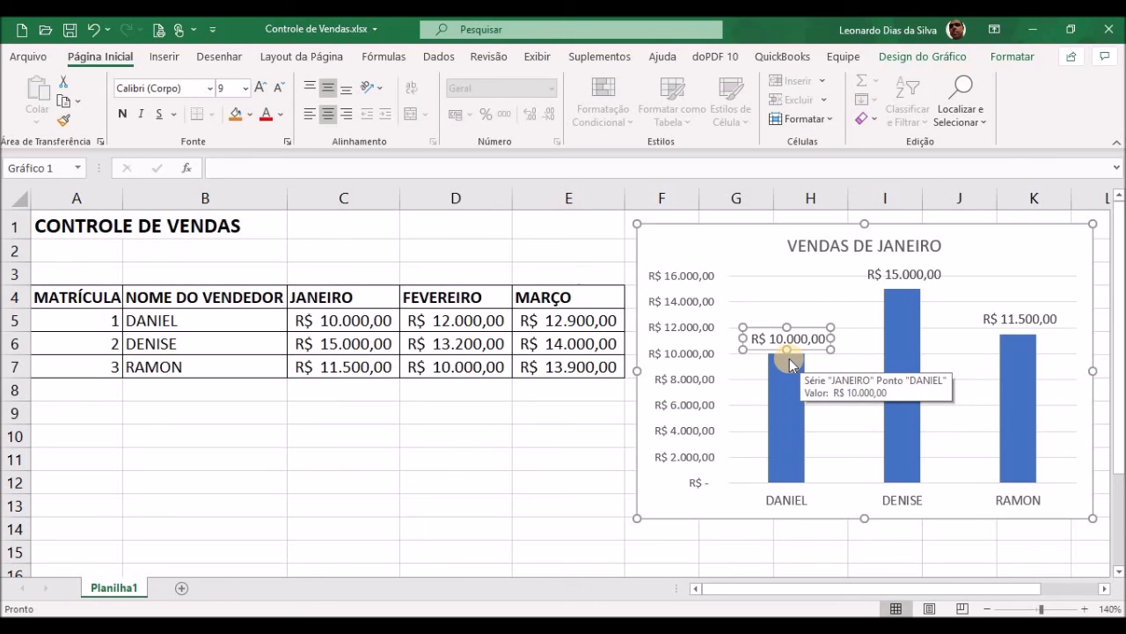
- Fill only the first seller's column in the chart with a darker shade of the theme green
left_click(794, 412)
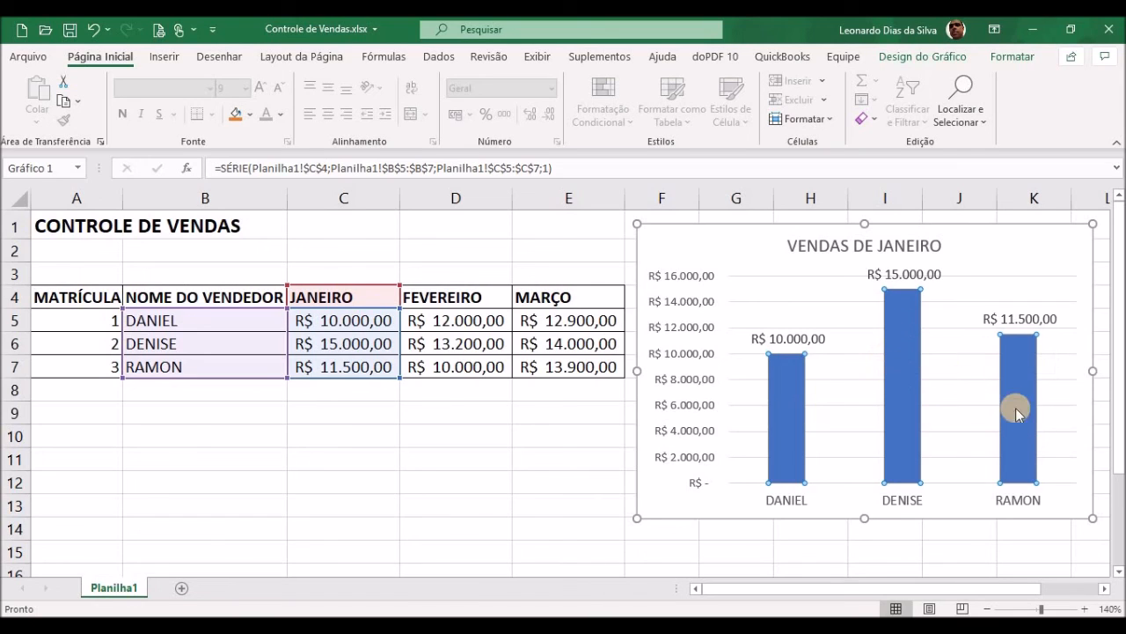
left_click(781, 412)
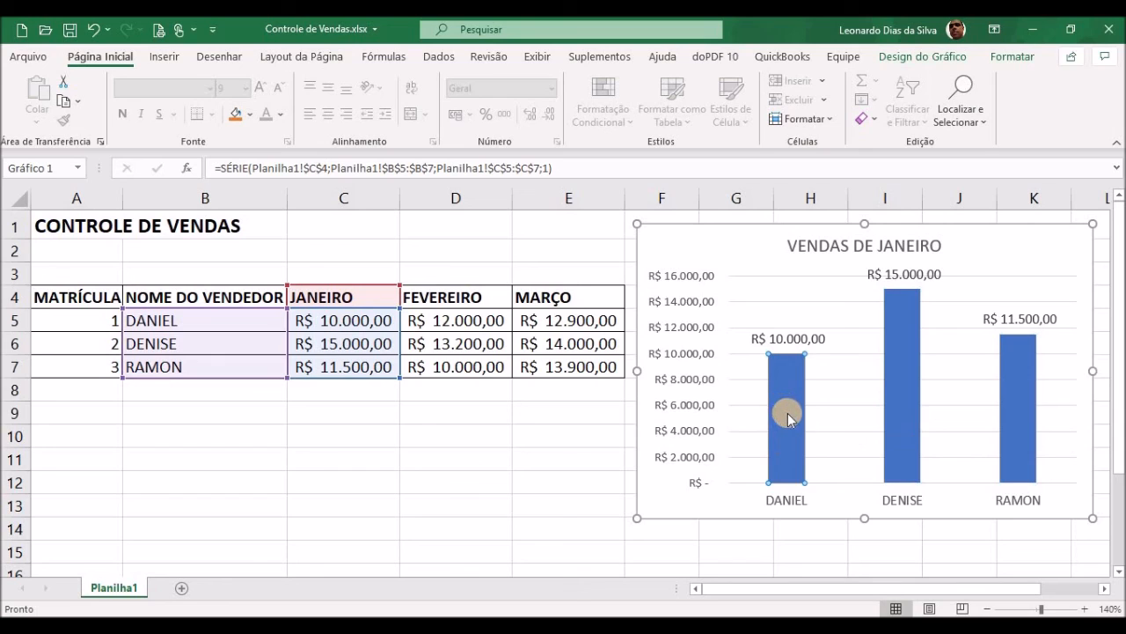
left_click(120, 60)
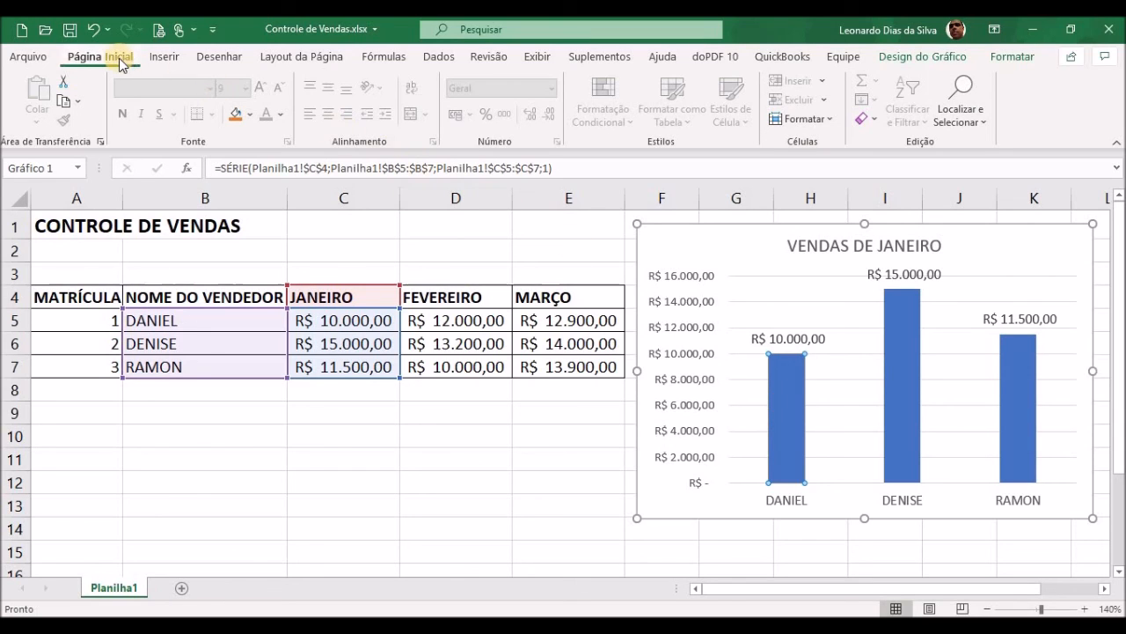
left_click(252, 115)
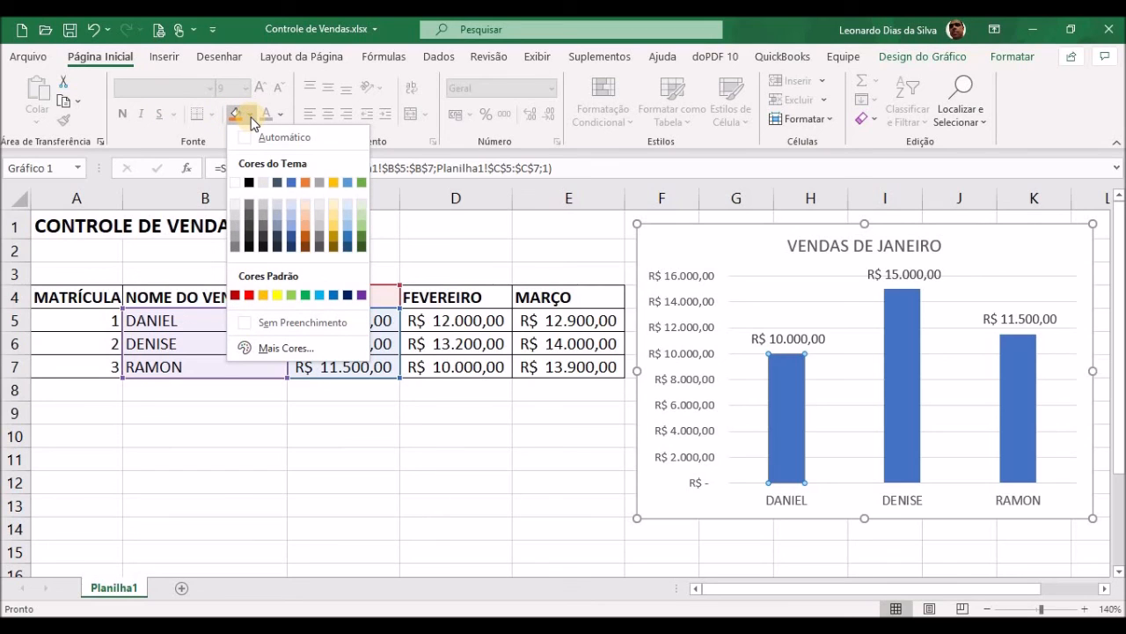
left_click(361, 241)
- Fill the second seller's column in the chart with a light shade of the theme green
left_click(910, 371)
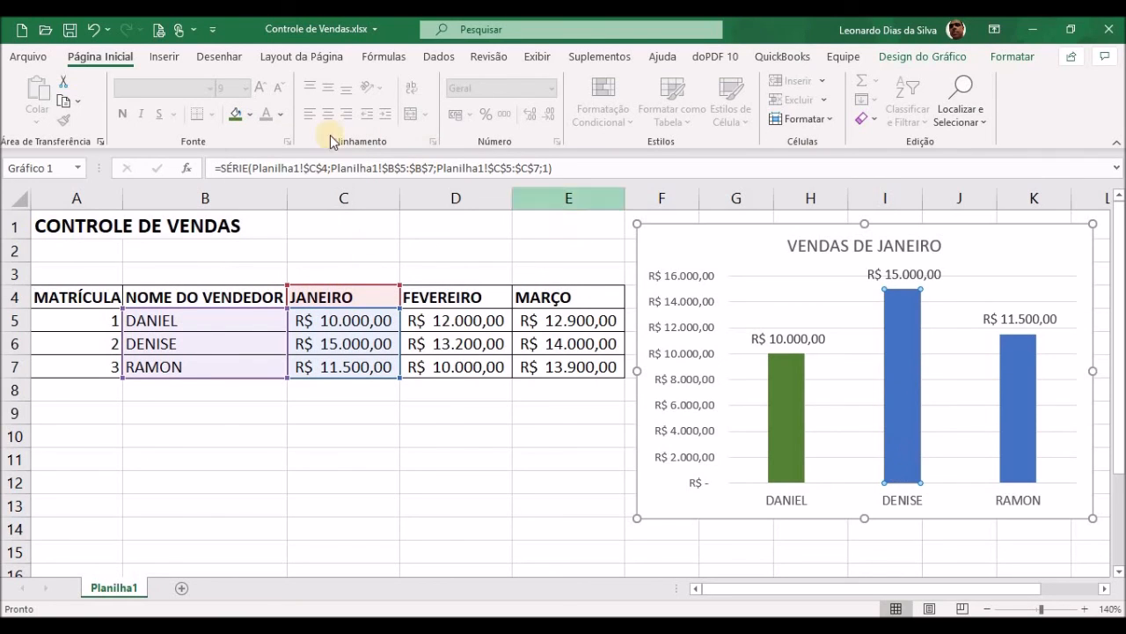
left_click(250, 114)
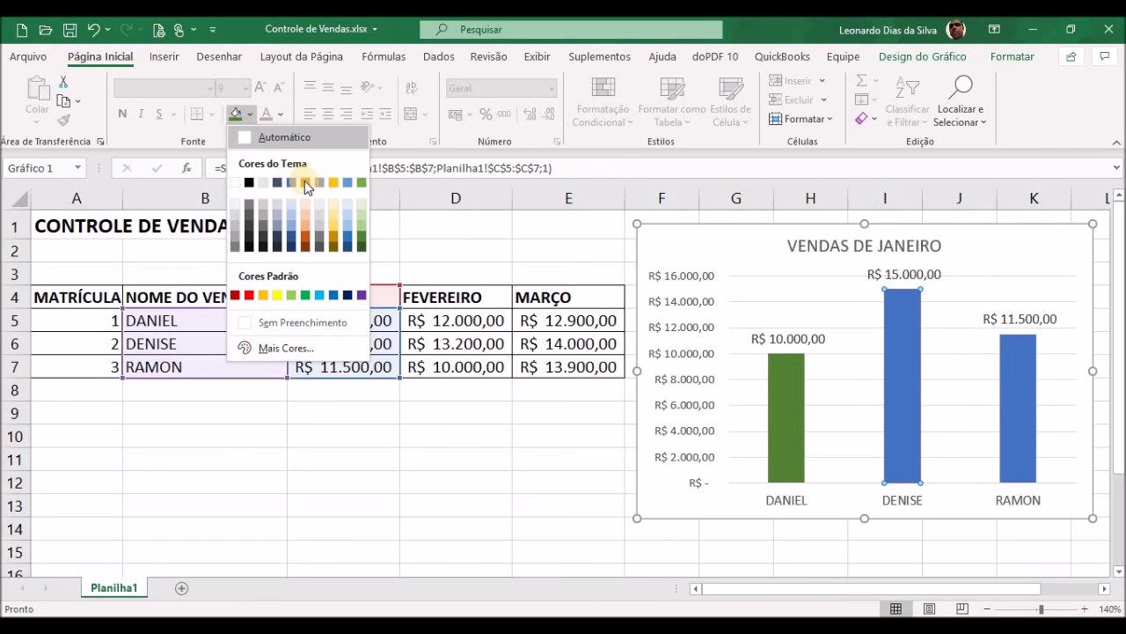
left_click(363, 224)
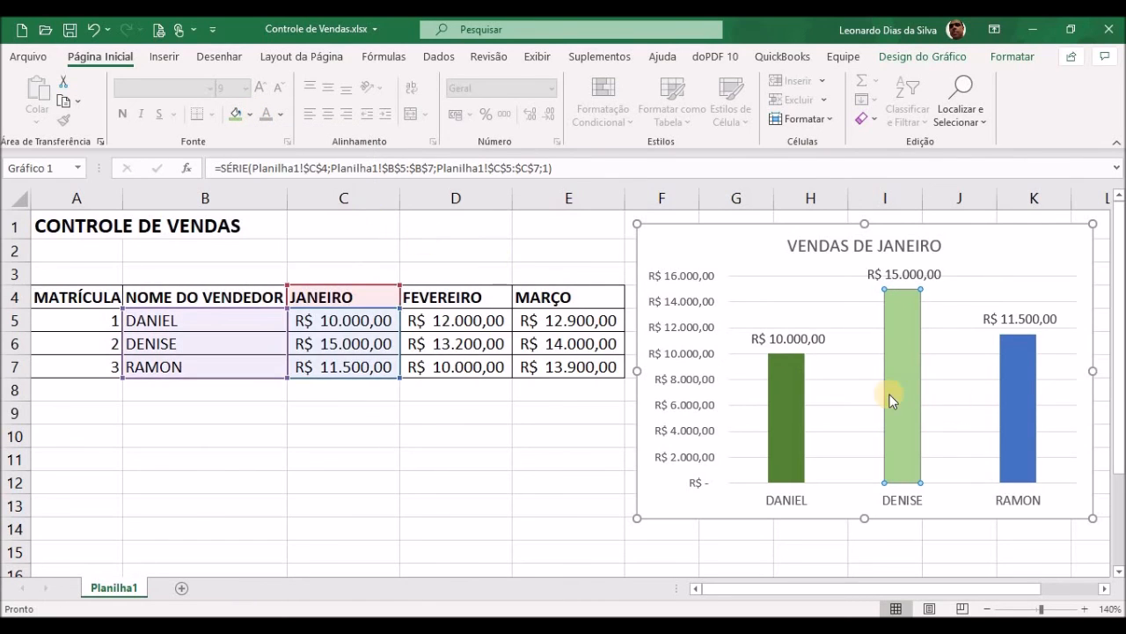
- Fill the third seller's column with the darkest shade of the theme green and deselect the chart
left_click(1017, 415)
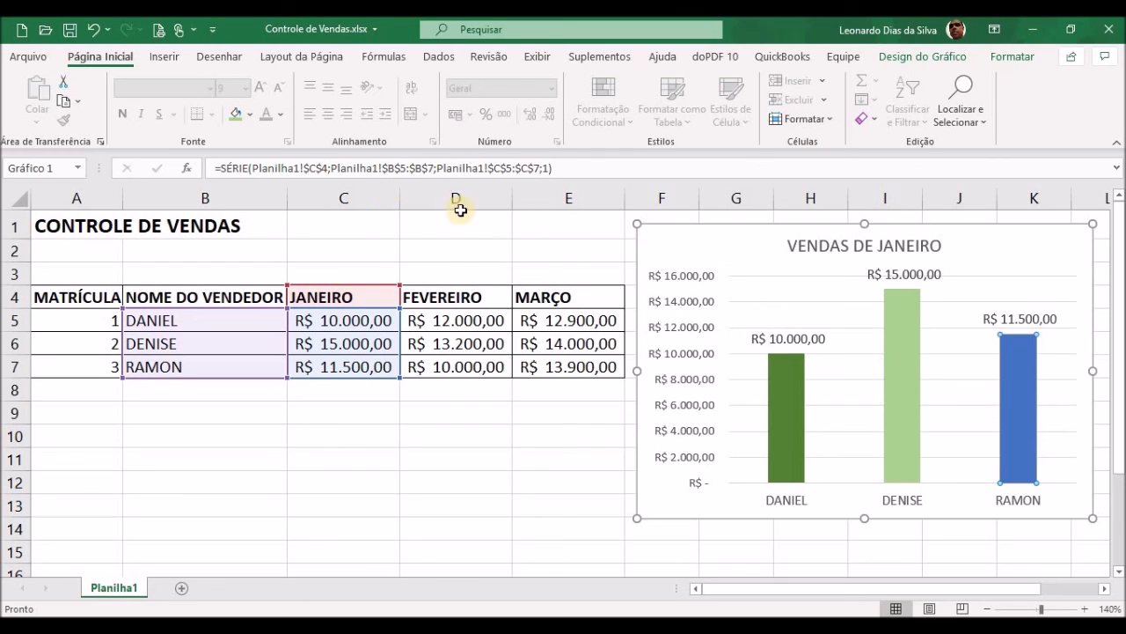
left_click(249, 114)
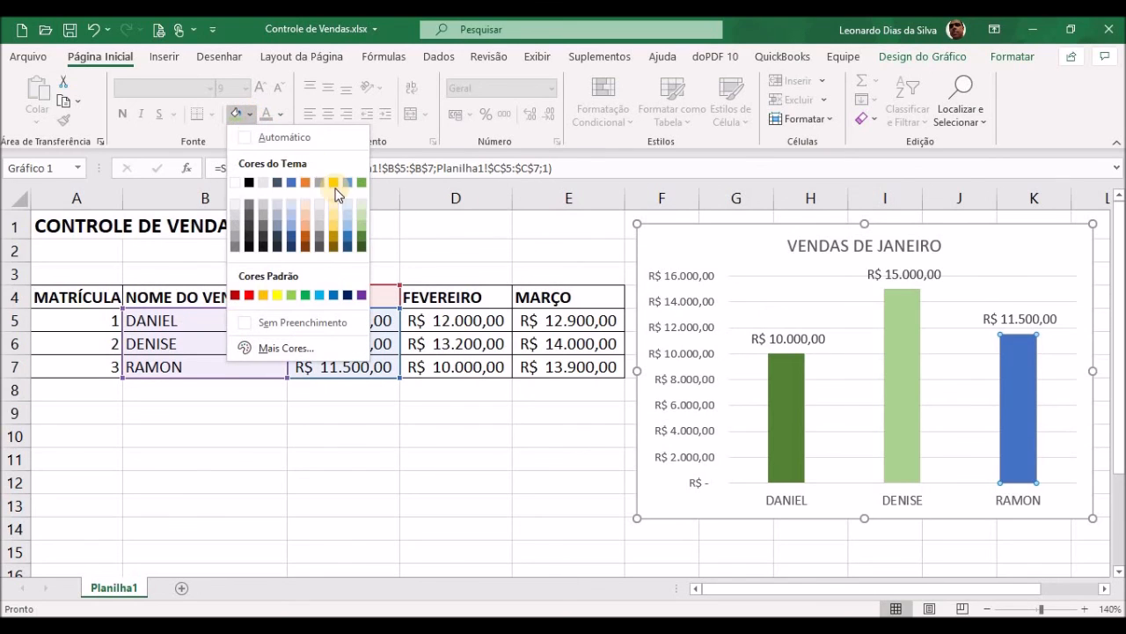
left_click(361, 249)
left_click(410, 444)
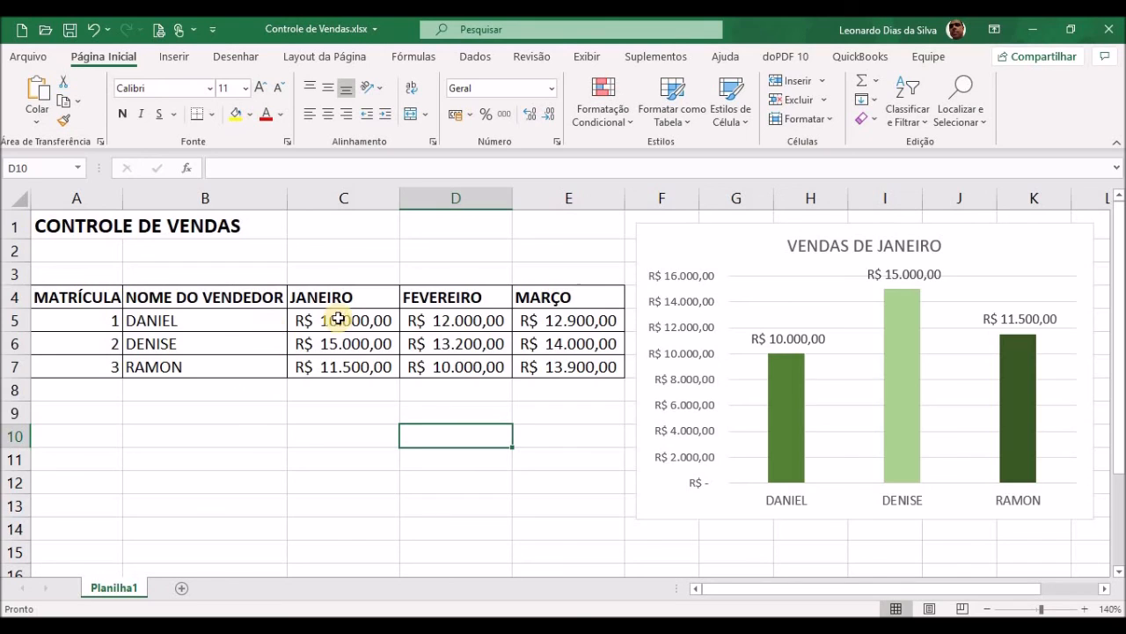
- Make the chart title "VENDAS DE JANEIRO" bold and leave the chart
left_click(836, 250)
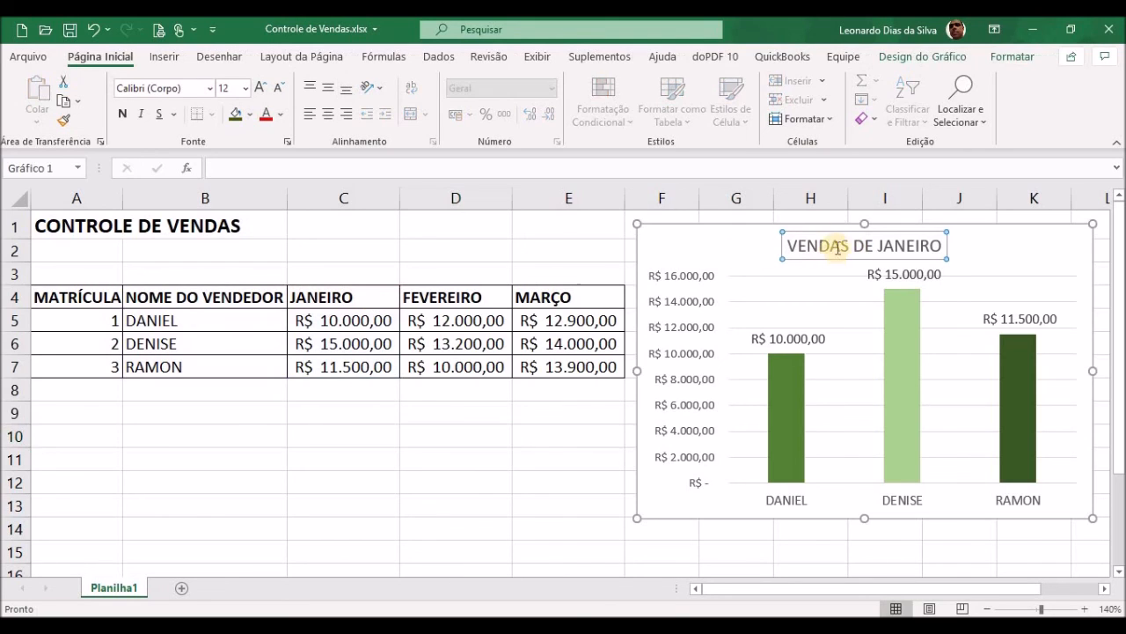
left_click(123, 114)
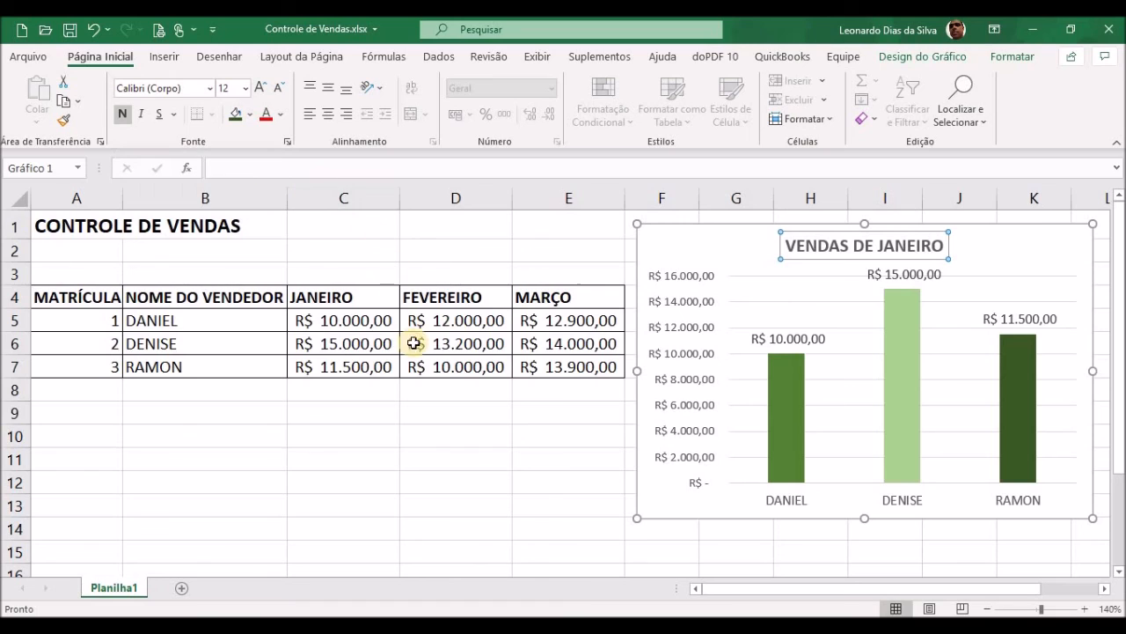
left_click(361, 348)
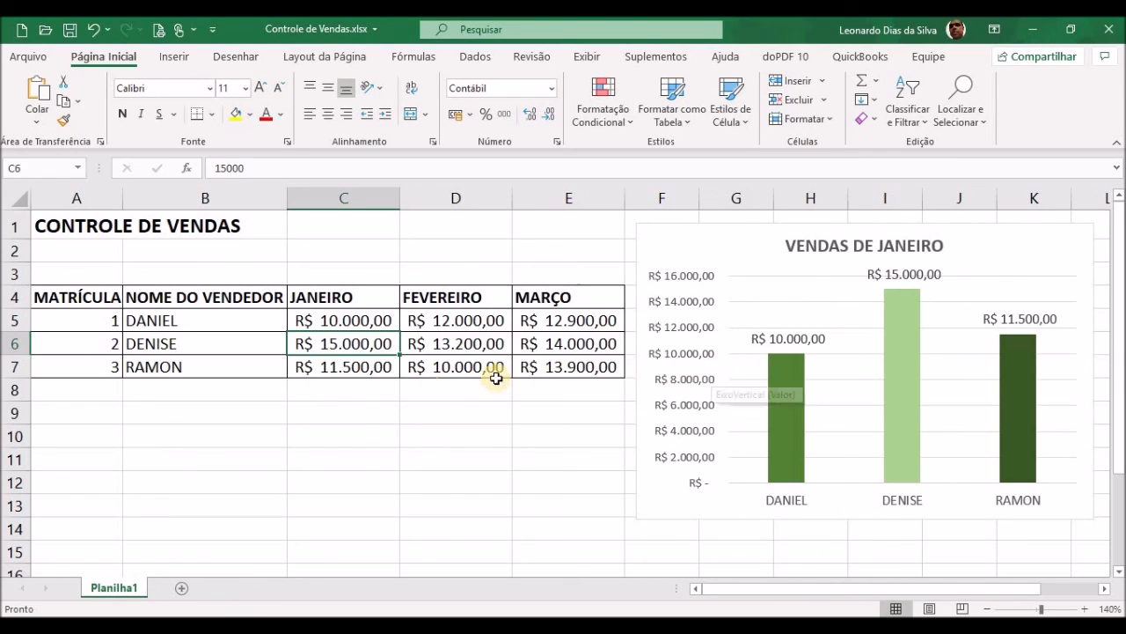
- Set the third seller's January sales in cell C7 to 8500
left_click(337, 366)
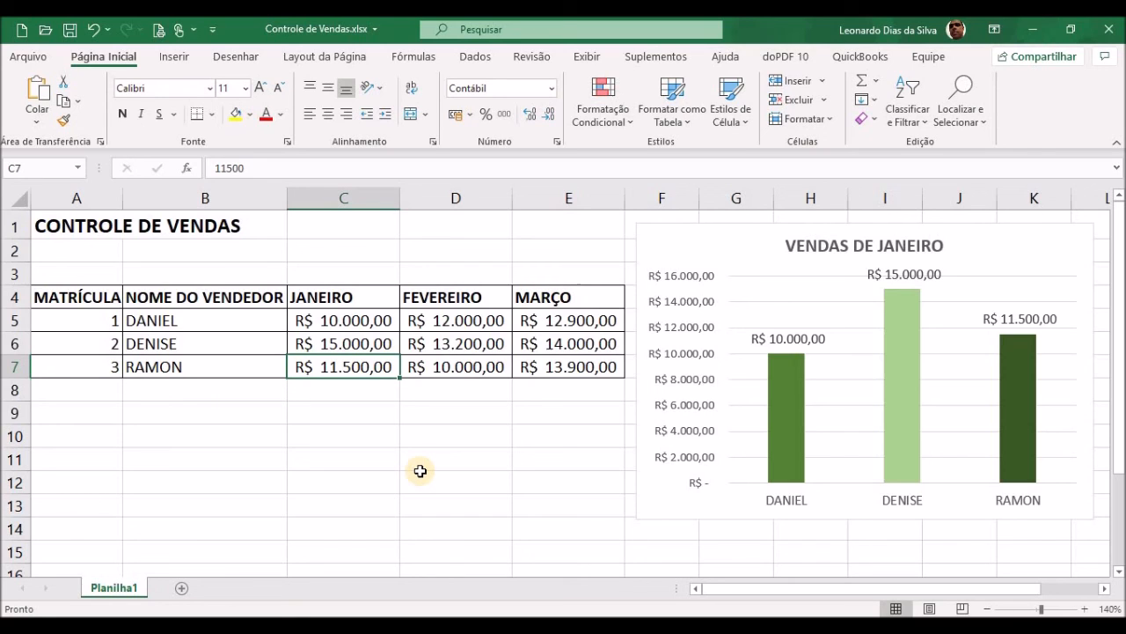
type("8500")
key("Return")
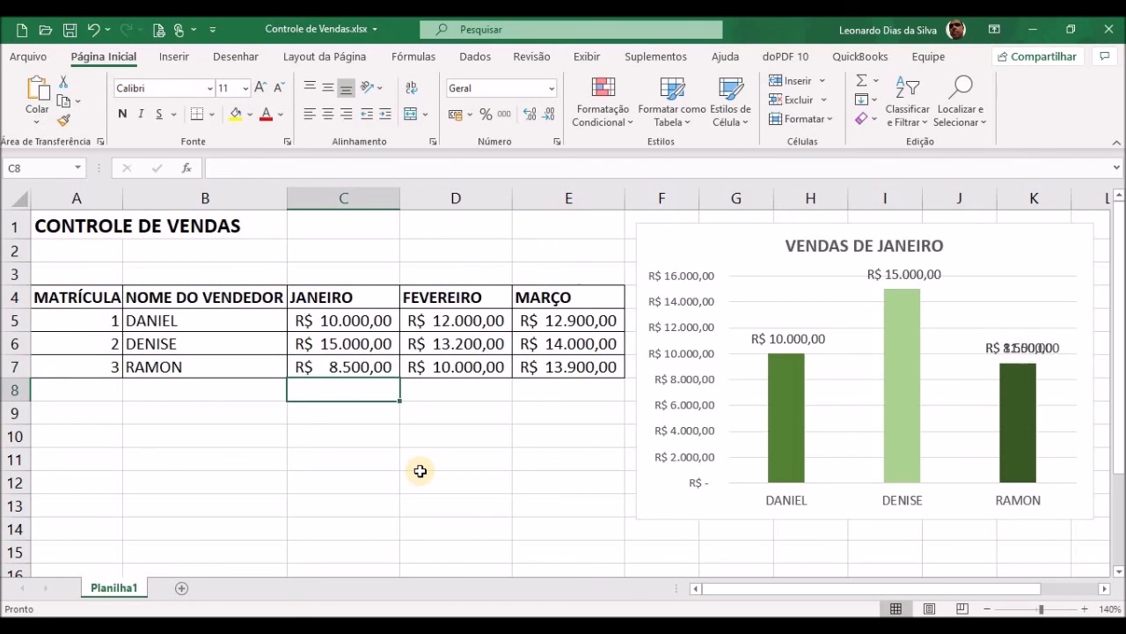